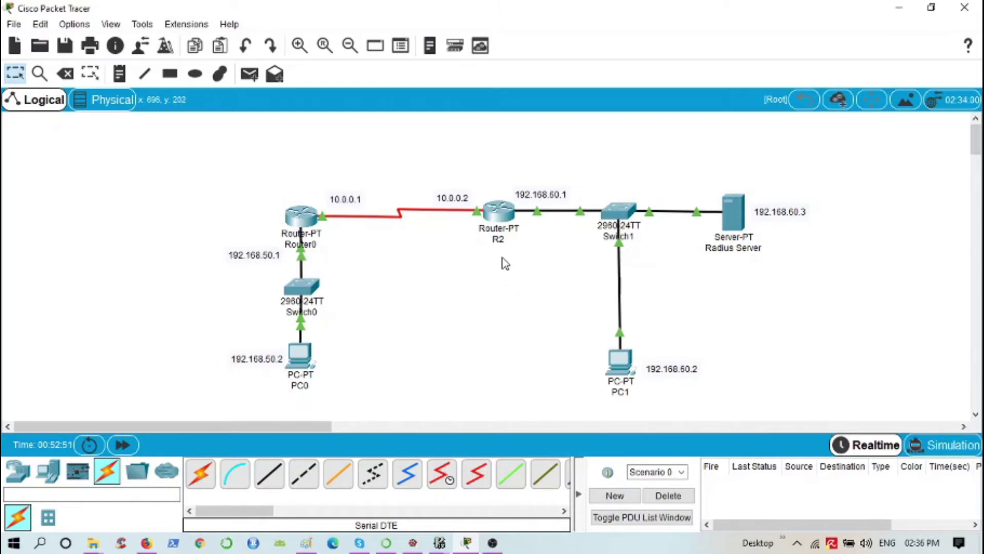
View R2's command line briefly, then close its configuration window
{"action": "left_click", "coordinate": [498, 211]}
{"action": "left_click", "coordinate": [410, 102]}
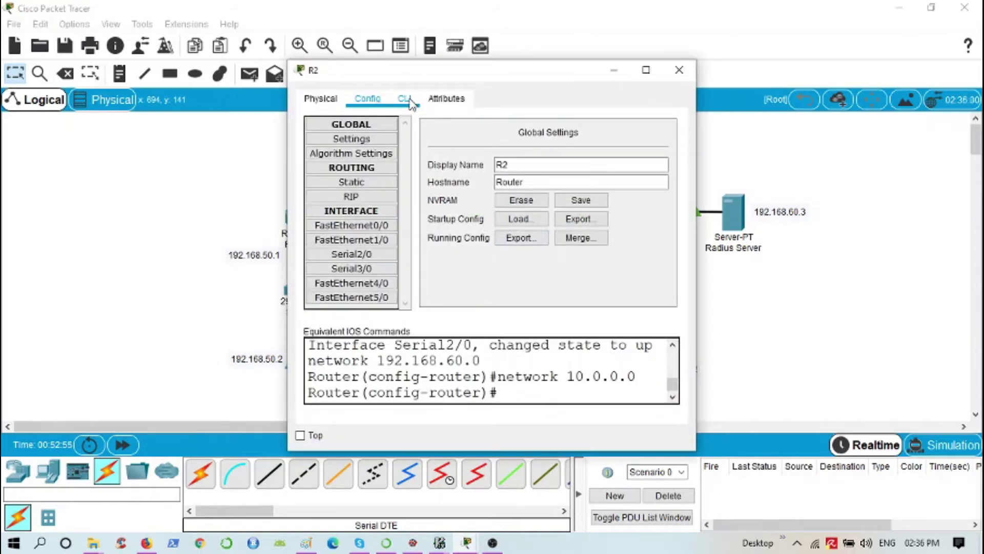
{"action": "left_click", "coordinate": [678, 71]}
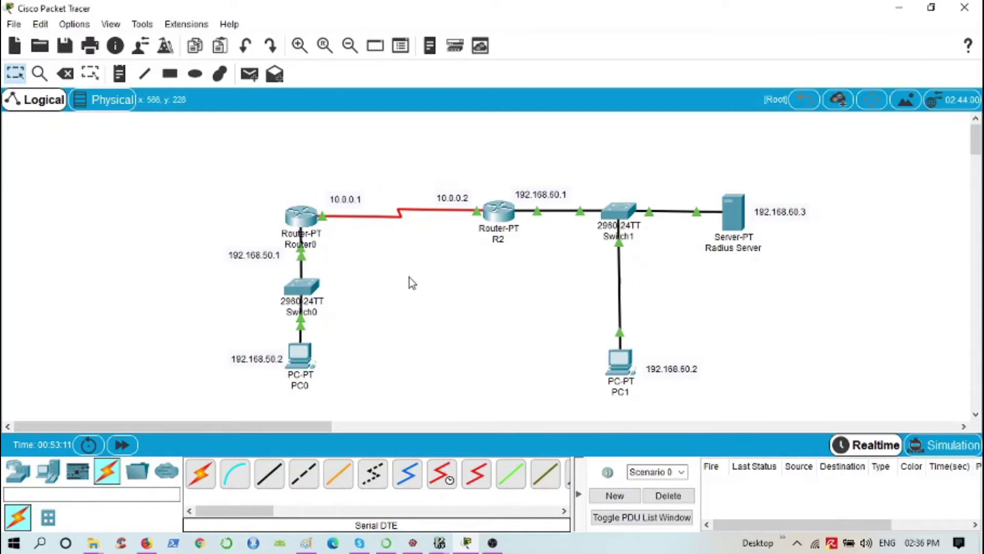
Re-run the ping from PC0 to 192.168.60.2 and confirm it gets replies
{"action": "left_click", "coordinate": [298, 365]}
{"action": "left_click", "coordinate": [577, 171]}
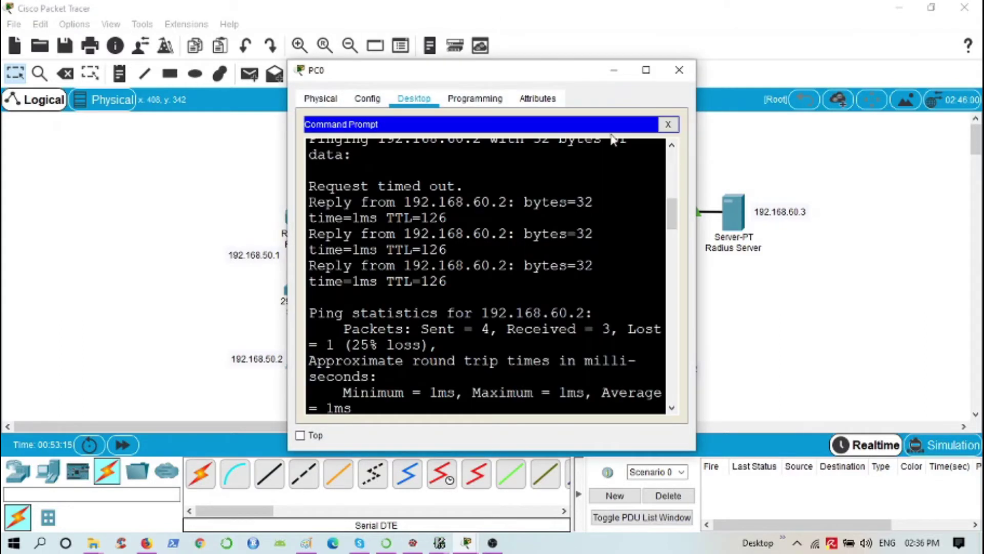
{"action": "left_click", "coordinate": [647, 71]}
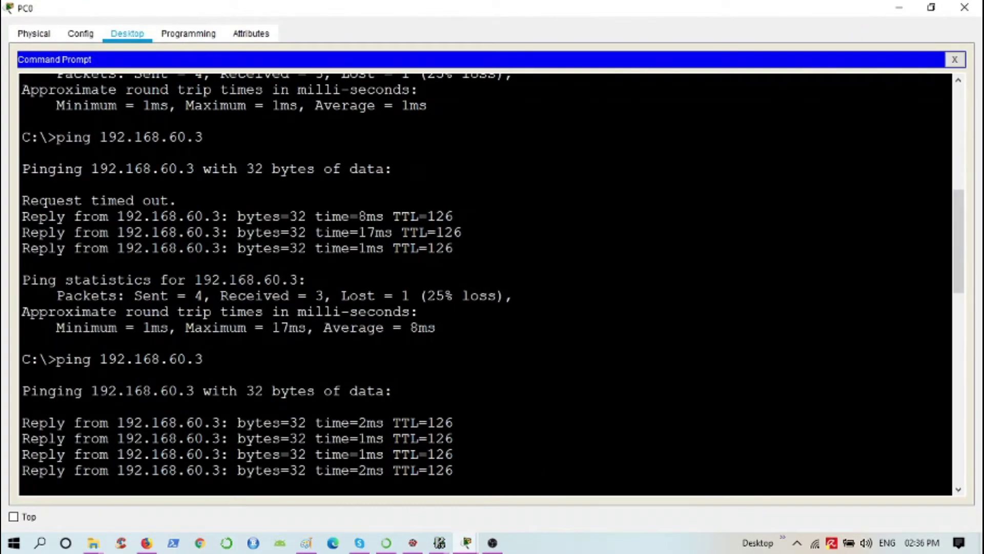
{"action": "key", "text": "Return"}
{"action": "key", "text": "Return"}
{"action": "key", "text": "Return"}
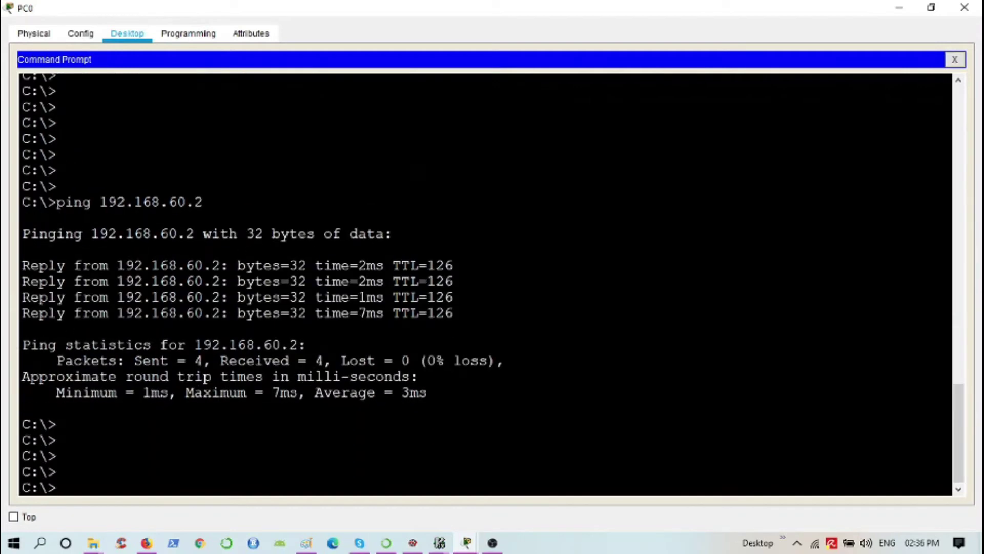
{"action": "key", "text": "Up"}
{"action": "key", "text": "Return"}
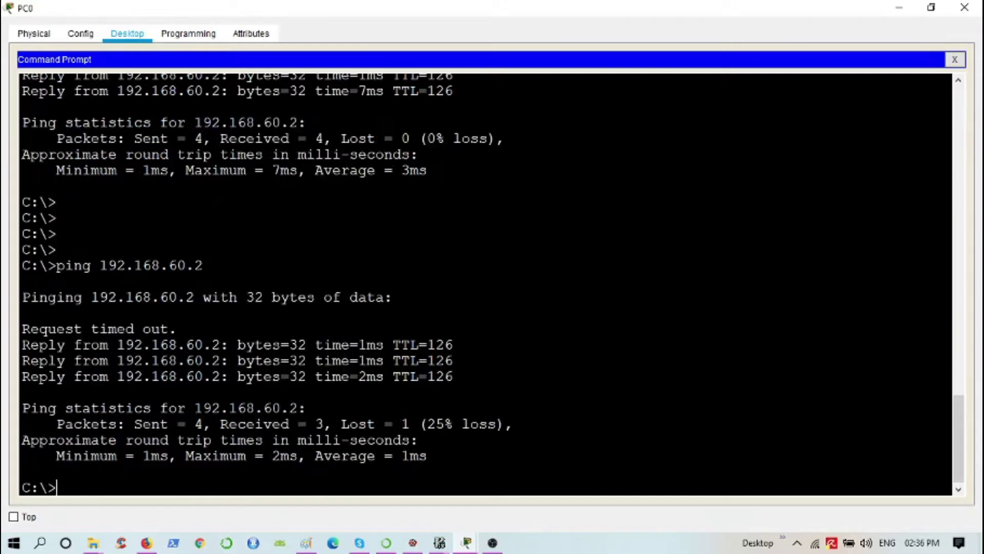
{"action": "left_click", "coordinate": [964, 7]}
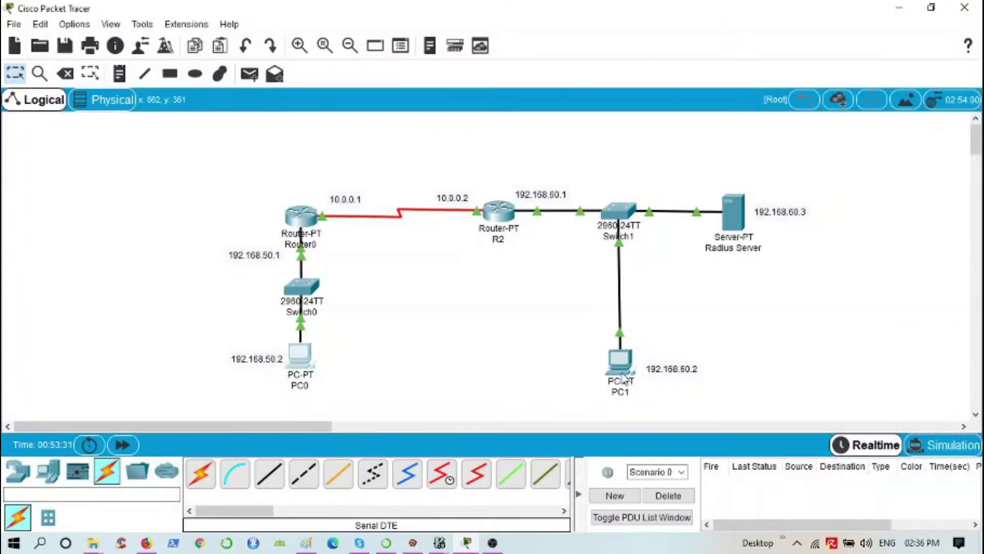
Re-run ping 192.168.50.2 from PC1's command prompt and confirm all four replies
{"action": "left_click", "coordinate": [623, 376]}
{"action": "left_click", "coordinate": [606, 154]}
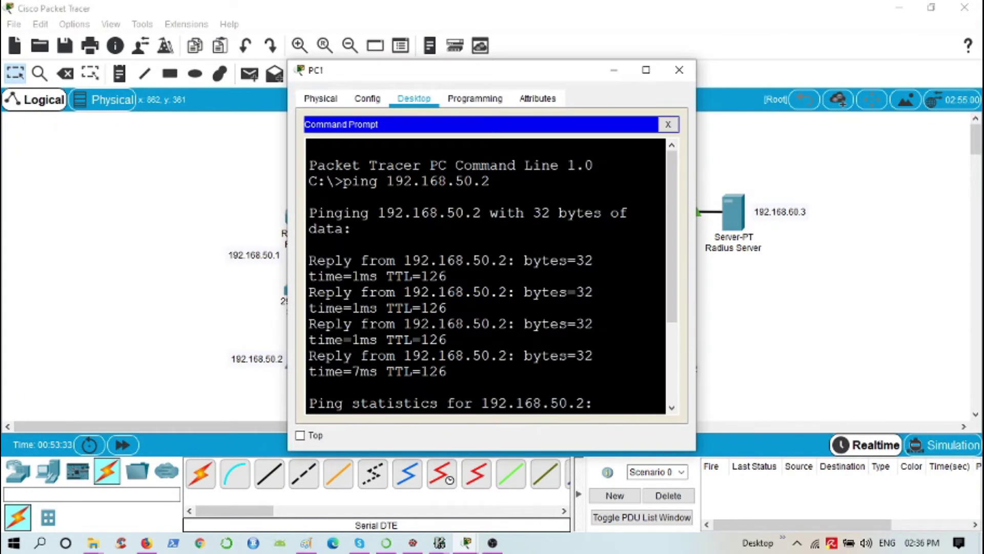
{"action": "left_click", "coordinate": [646, 70]}
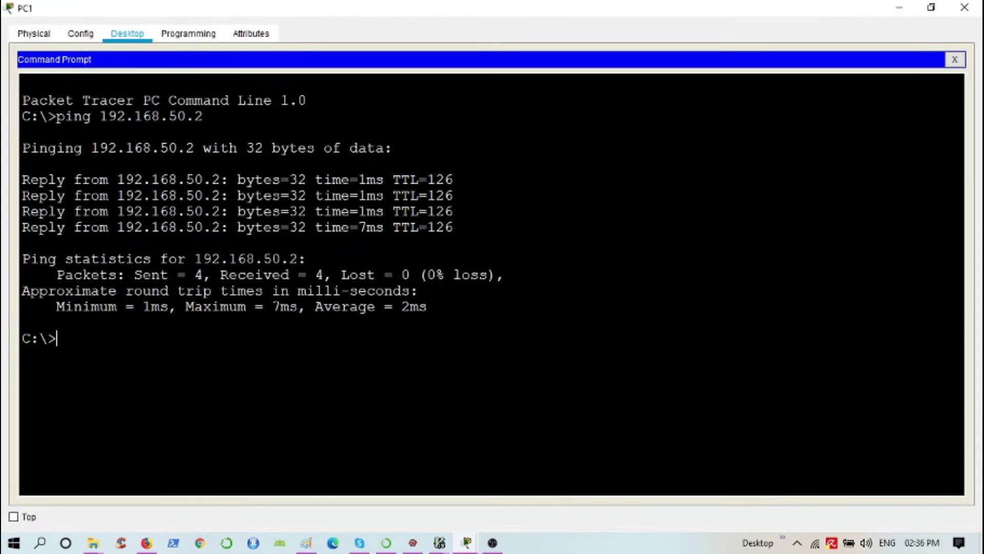
{"action": "key", "text": "Up"}
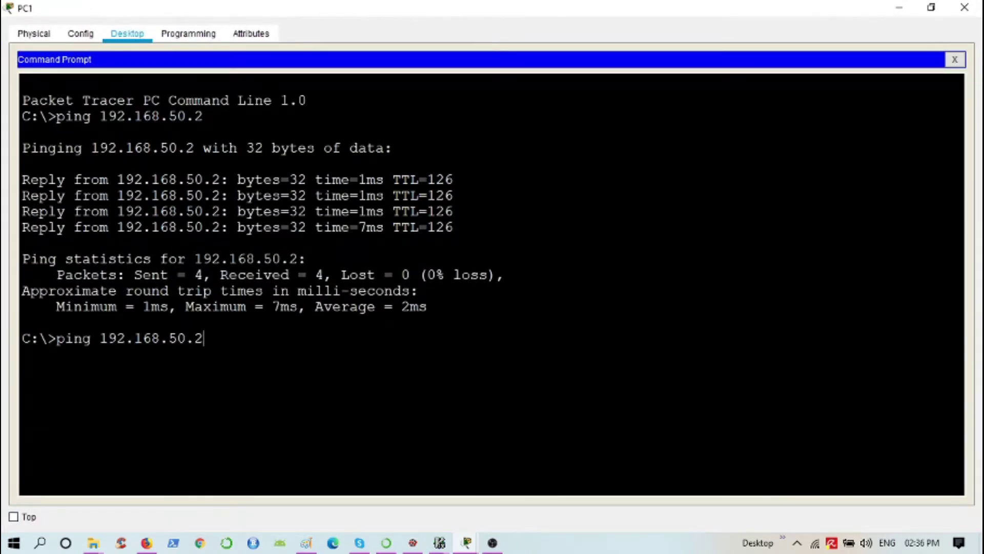
{"action": "key", "text": "Return"}
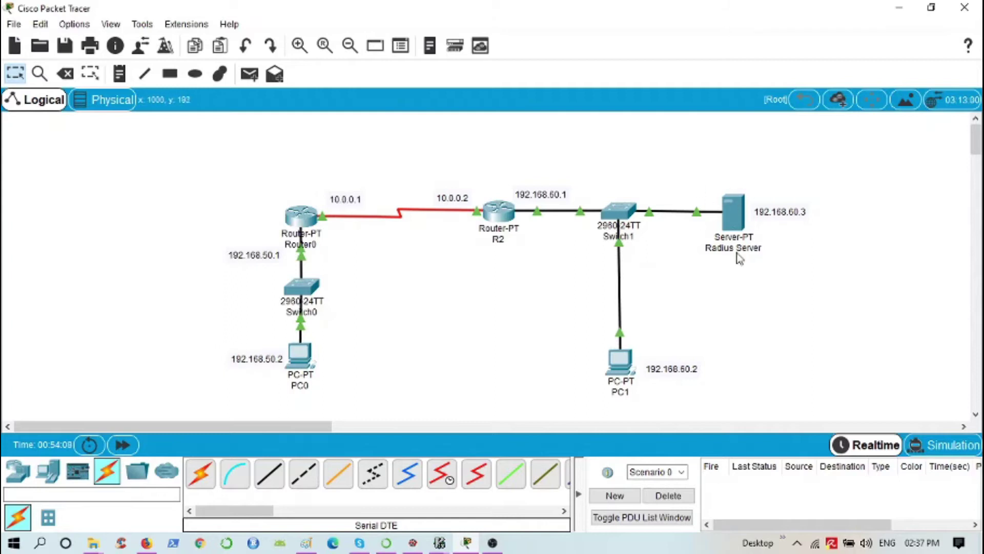
{"action": "left_click", "coordinate": [500, 214]}
Leave router configuration, enter global configuration mode with conf t, and set hostname R2
{"action": "left_click", "coordinate": [645, 70]}
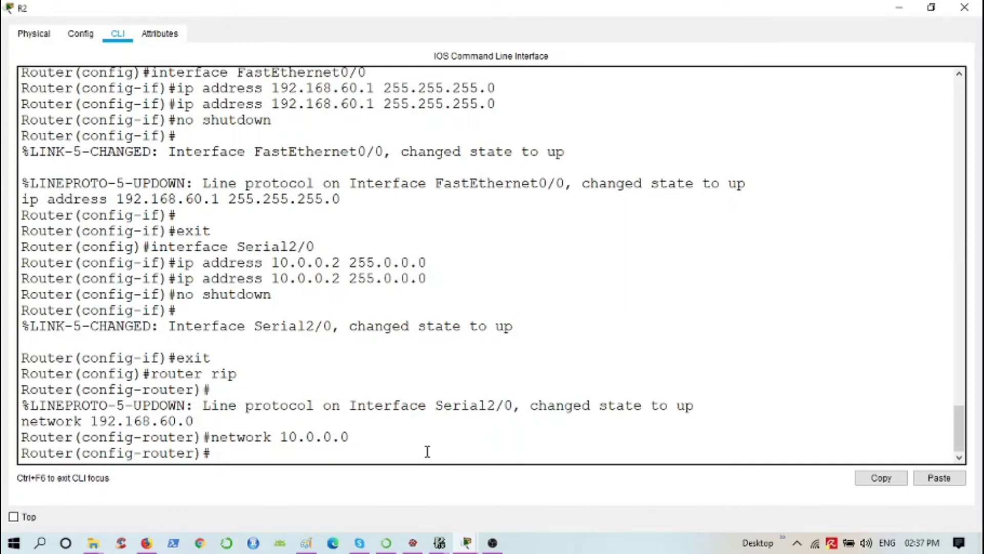
{"action": "type", "text": "end"}
{"action": "key", "text": "Return"}
{"action": "key", "text": "Return"}
{"action": "key", "text": "Return"}
{"action": "key", "text": "Return"}
{"action": "key", "text": "Return"}
{"action": "key", "text": "Return"}
{"action": "key", "text": "Return"}
{"action": "key", "text": "Return"}
{"action": "key", "text": "Return"}
{"action": "key", "text": "Return"}
{"action": "key", "text": "Return"}
{"action": "key", "text": "Return"}
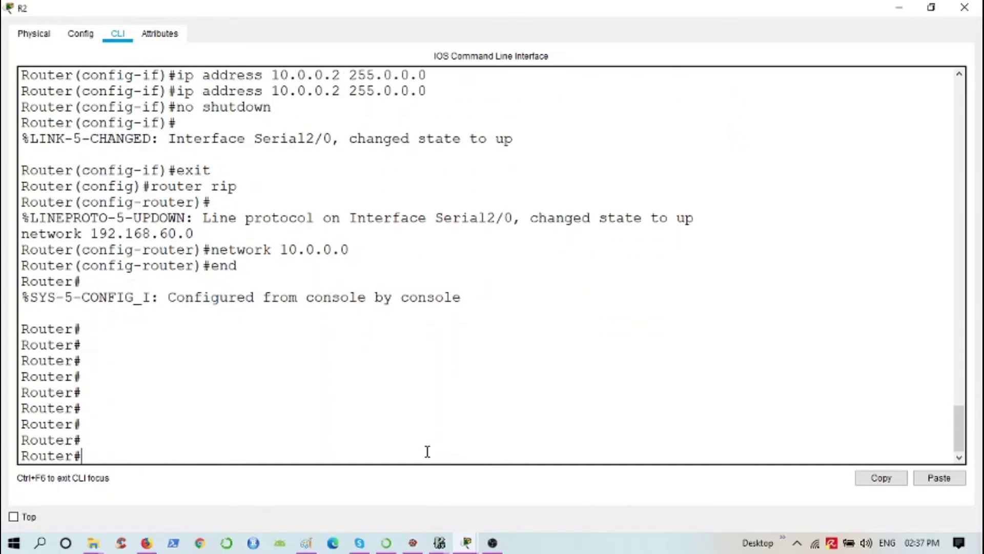
{"action": "type", "text": "conf t"}
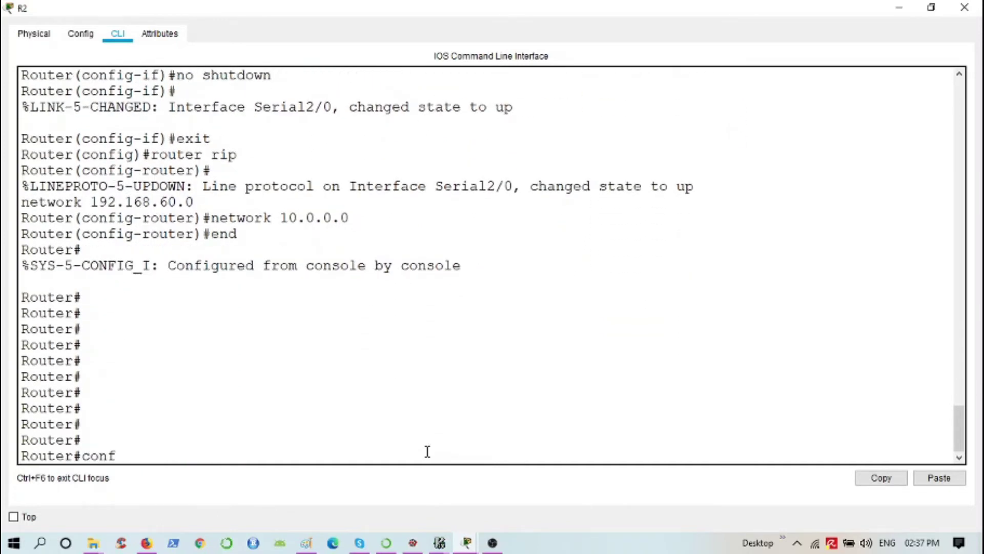
{"action": "key", "text": "Return"}
{"action": "key", "text": "Return"}
{"action": "key", "text": "Return"}
{"action": "key", "text": "Return"}
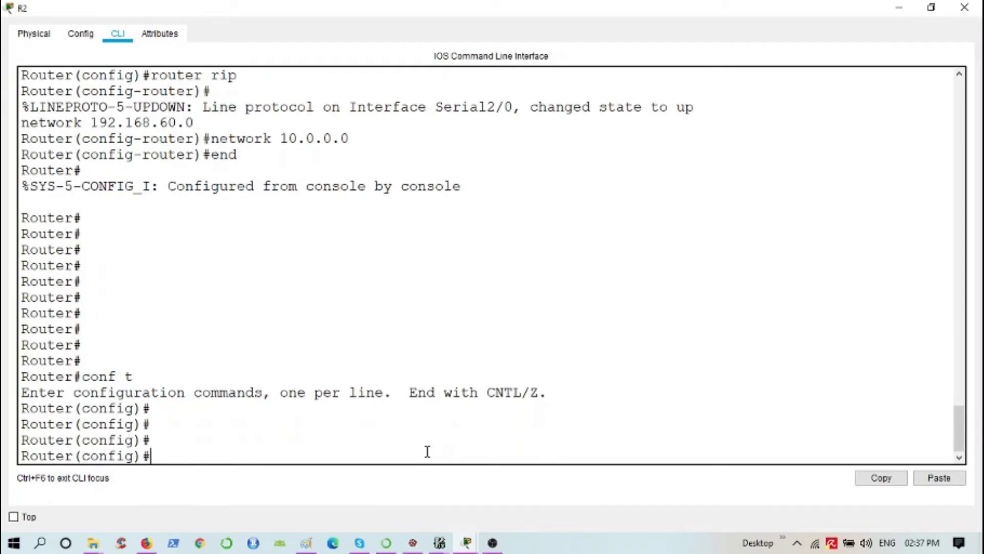
{"action": "key", "text": "Return"}
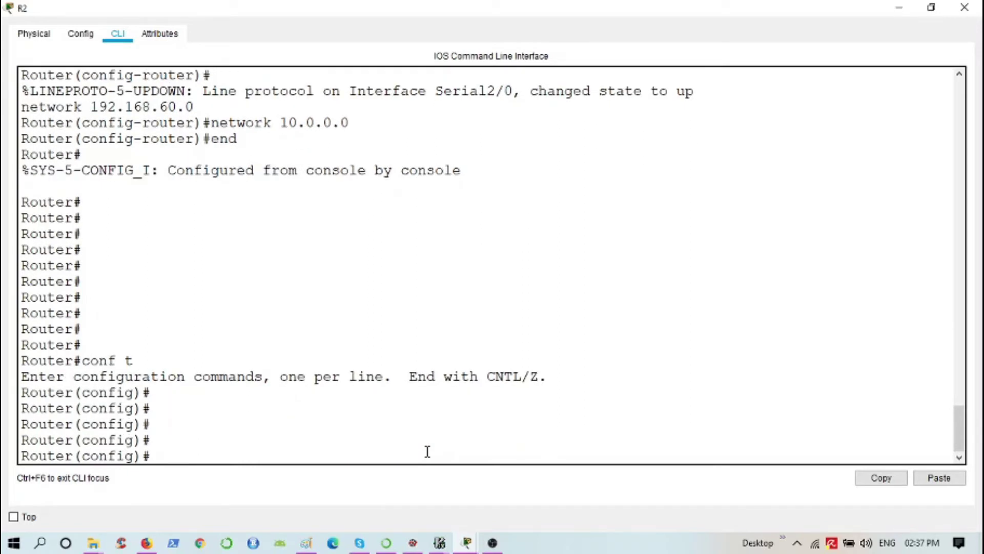
{"action": "type", "text": "hostname"}
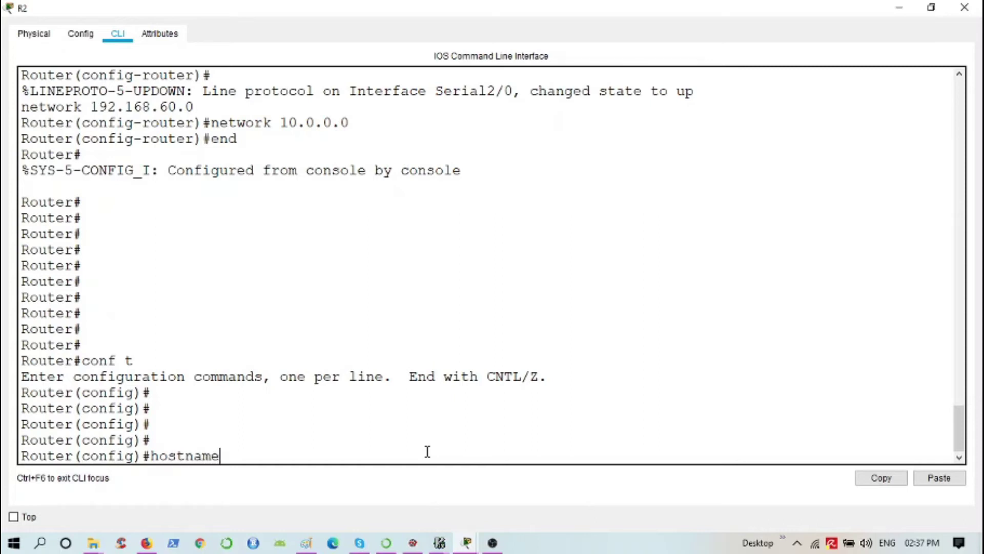
{"action": "type", "text": " R2"}
{"action": "key", "text": "Return"}
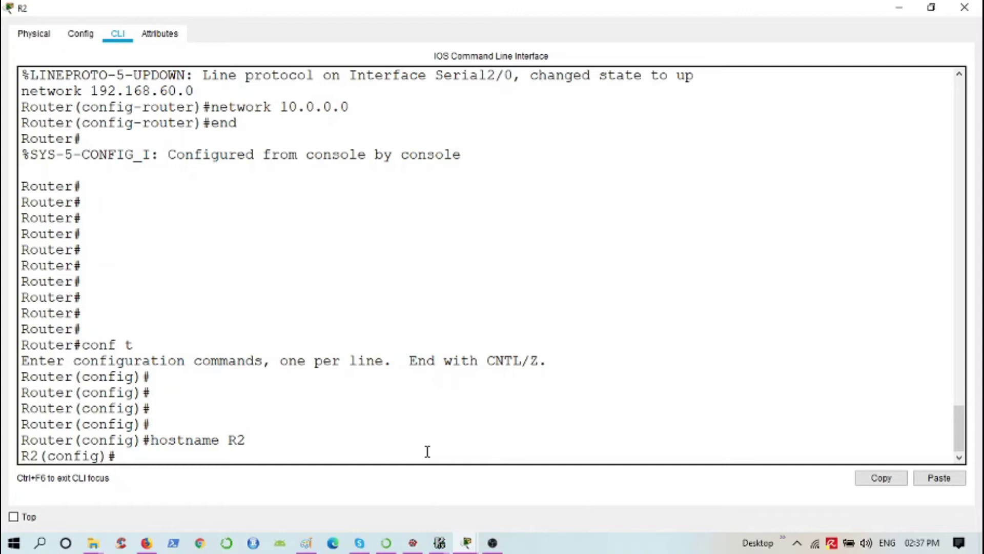
{"action": "key", "text": "Return"}
{"action": "key", "text": "Return"}
{"action": "key", "text": "Return"}
Create a local username with its password on R2, then enter aaa new-model
{"action": "type", "text": "username"}
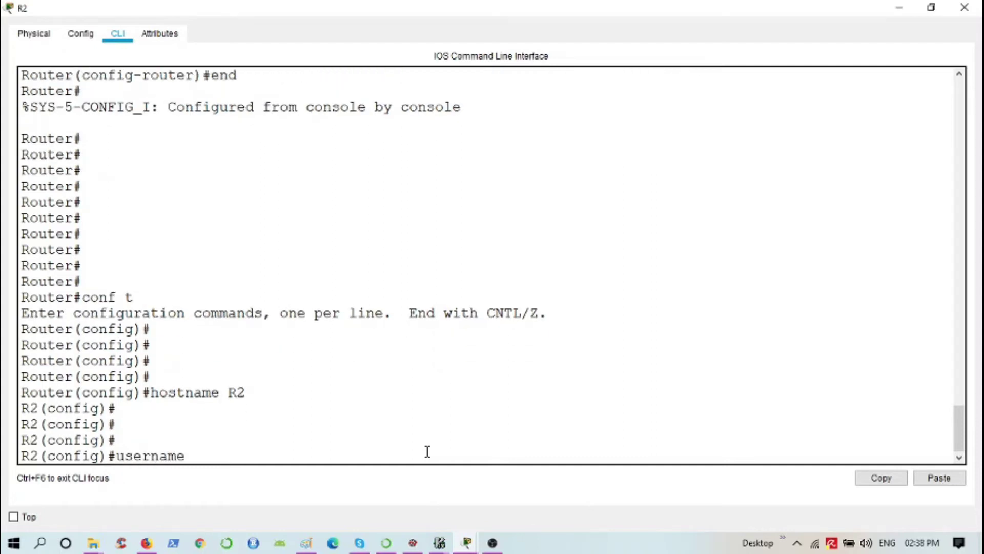
{"action": "type", "text": " ul passwor"}
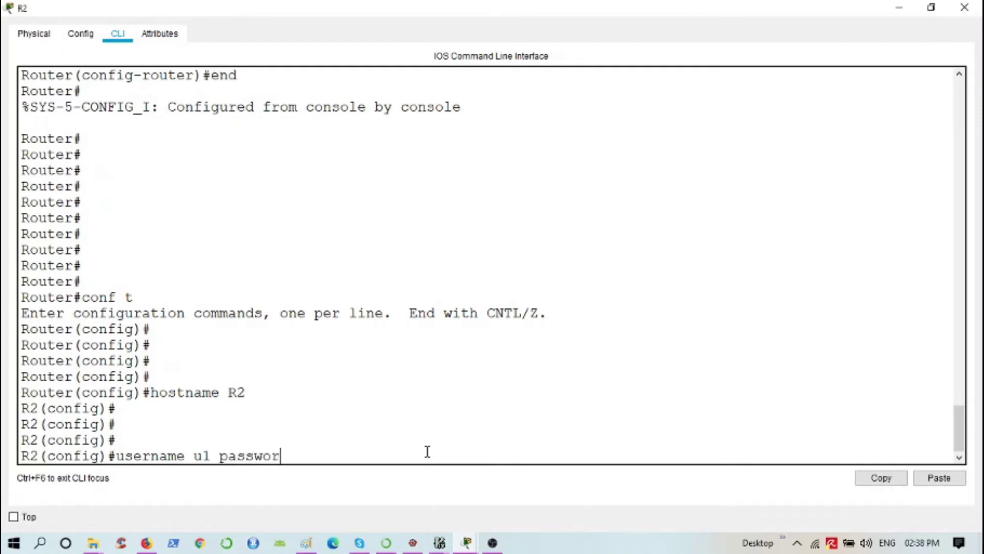
{"action": "type", "text": "d 1234"}
{"action": "key", "text": "Return"}
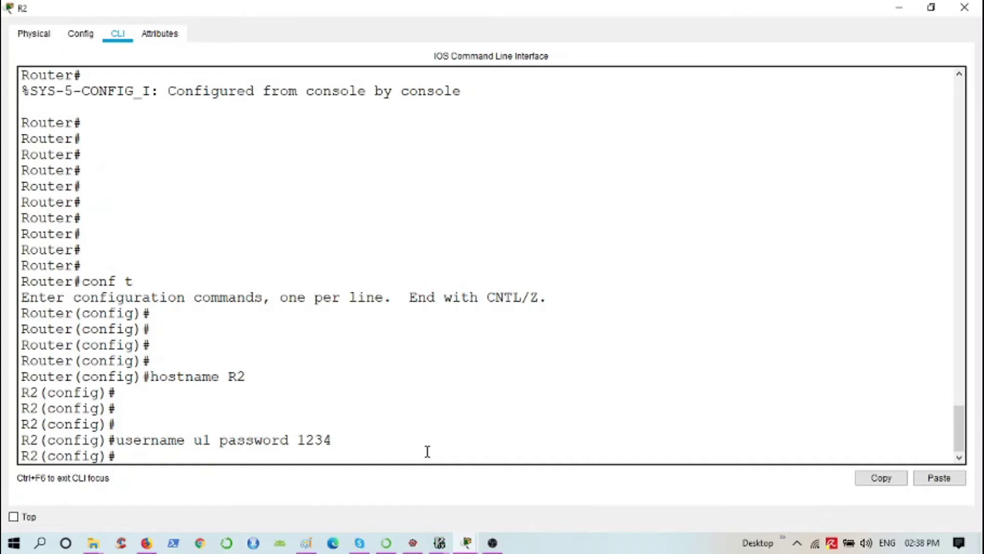
{"action": "key", "text": "Return"}
{"action": "key", "text": "Return"}
{"action": "key", "text": "Return"}
{"action": "key", "text": "Return"}
{"action": "key", "text": "Return"}
{"action": "key", "text": "Return"}
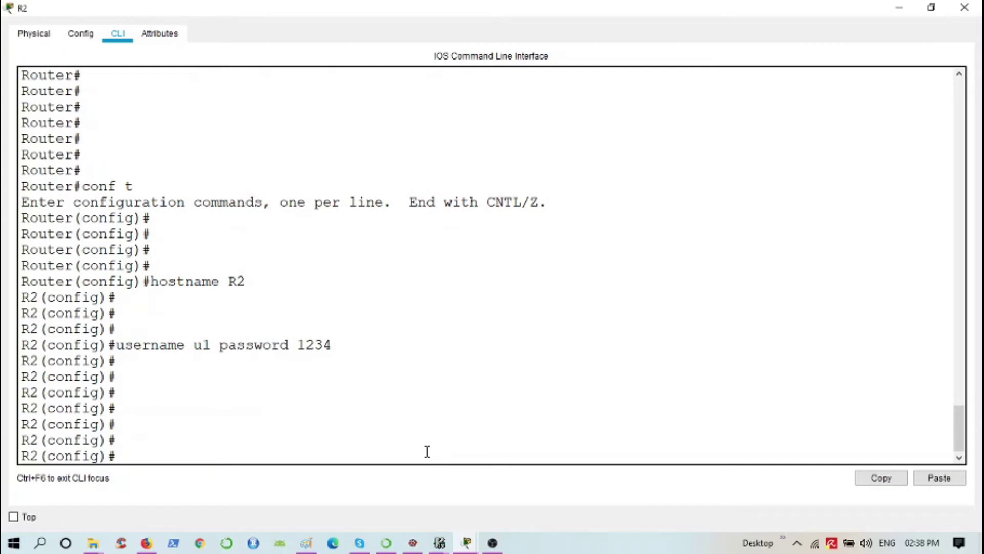
{"action": "type", "text": "aaa new-model"}
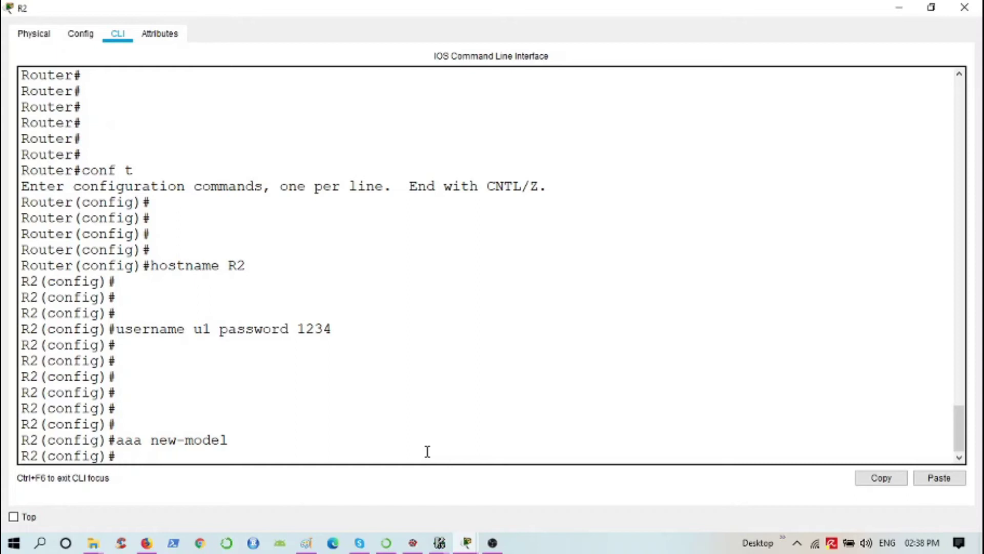
Configure 'aaa authentication enable default group radius local' on R2
{"action": "type", "text": "aaa ?"}
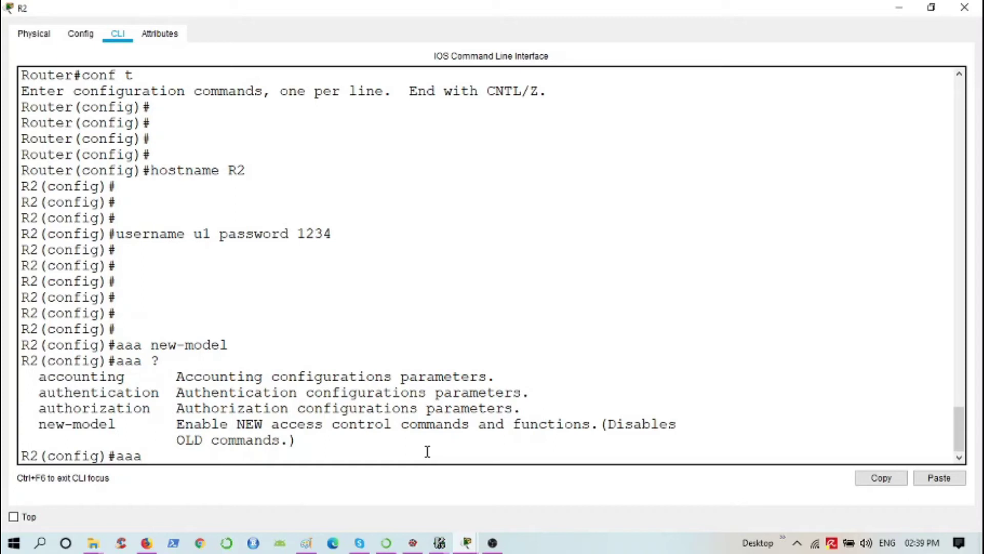
{"action": "type", "text": "authen"}
{"action": "key", "text": "Tab"}
{"action": "type", "text": "?"}
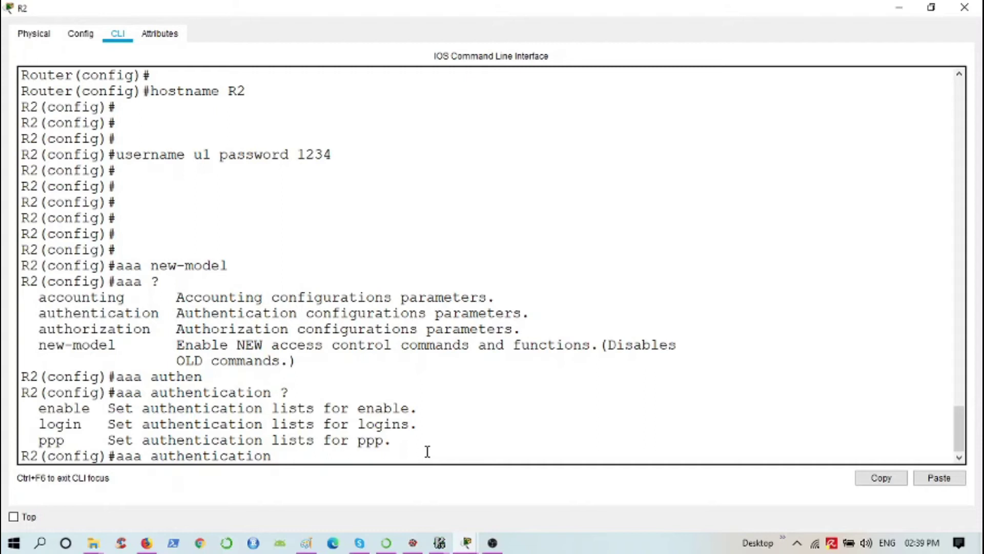
{"action": "type", "text": "ena"}
{"action": "key", "text": "Tab"}
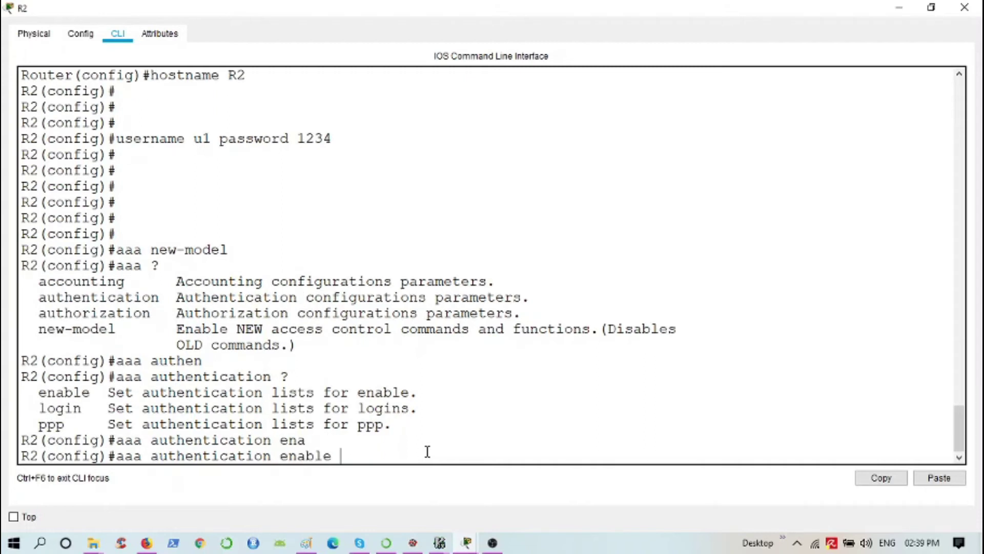
{"action": "type", "text": "?"}
{"action": "type", "text": "de"}
{"action": "key", "text": "Tab"}
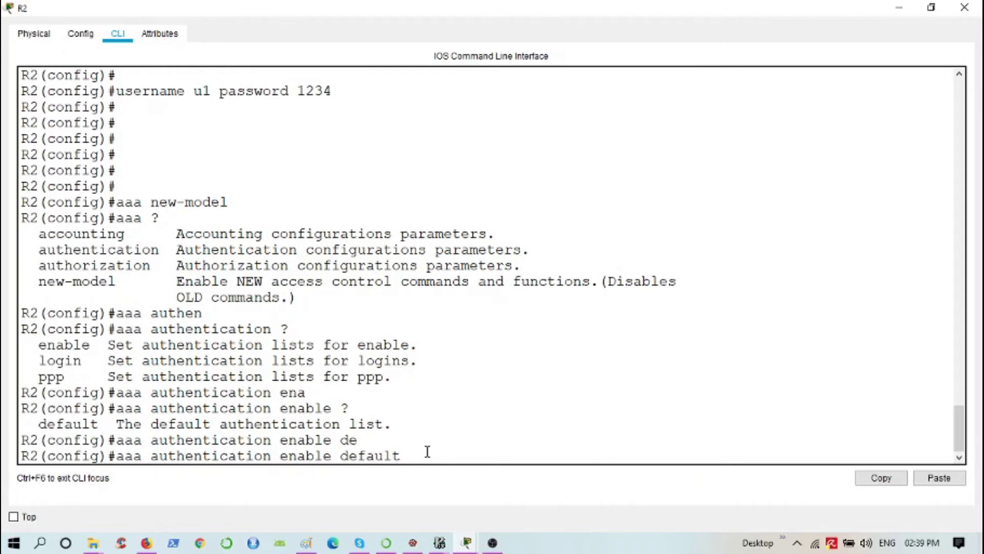
{"action": "type", "text": "?"}
{"action": "type", "text": "gr"}
{"action": "key", "text": "Tab"}
{"action": "type", "text": "?"}
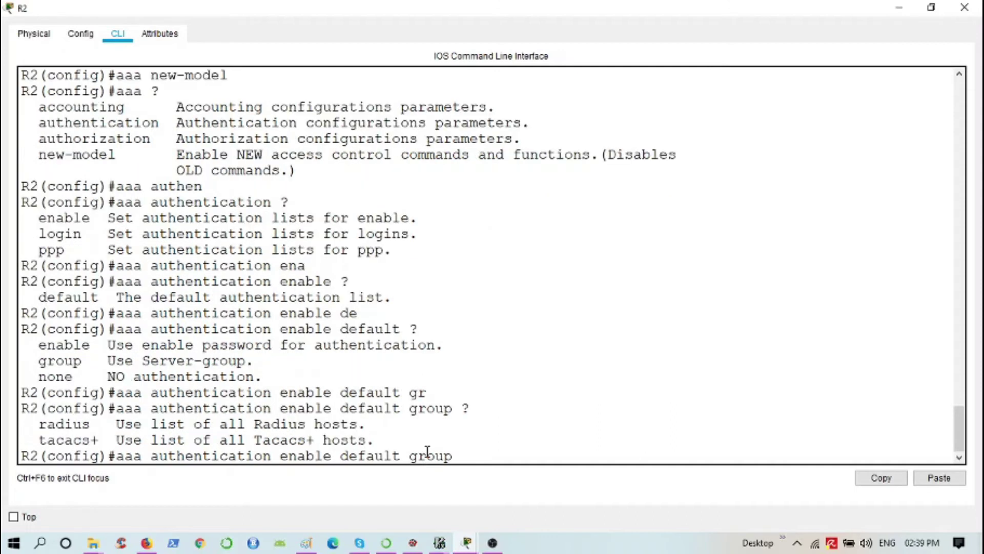
{"action": "type", "text": "radi"}
{"action": "key", "text": "Tab"}
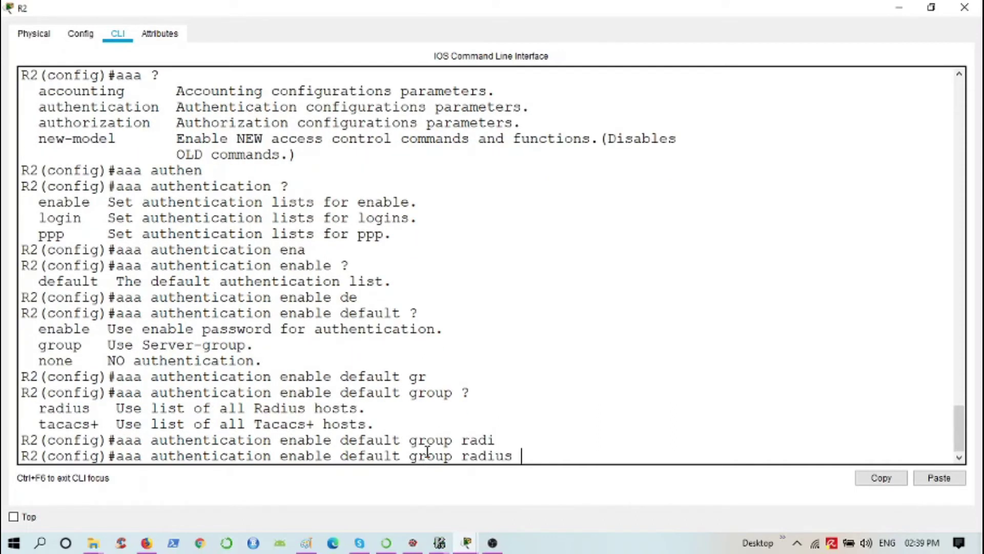
{"action": "type", "text": "loaca"}
{"action": "key", "text": "BackSpace"}
{"action": "key", "text": "BackSpace"}
{"action": "key", "text": "BackSpace"}
{"action": "type", "text": "cal"}
{"action": "key", "text": "Return"}
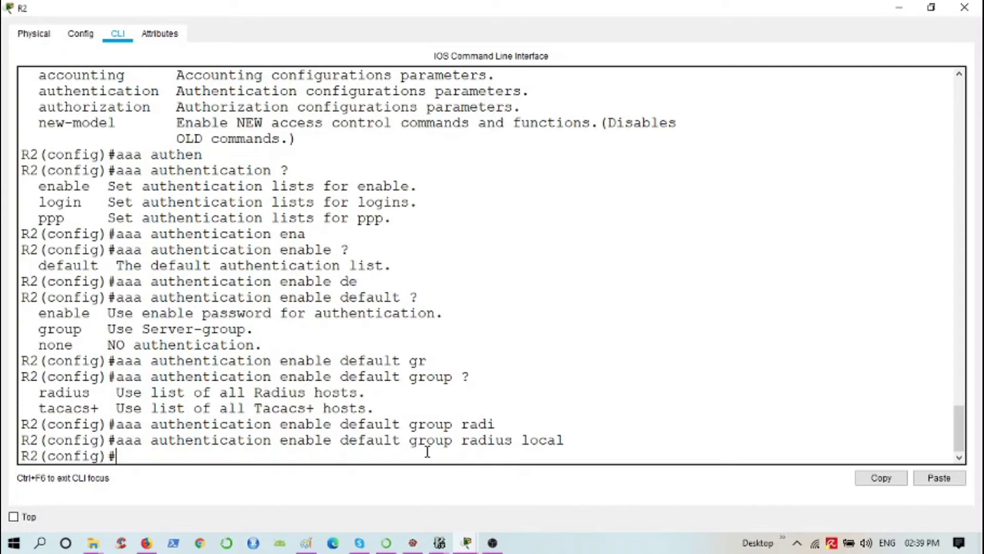
Add the matching 'aaa authentication login default group radius local' command
{"action": "key", "text": "Up"}
{"action": "key", "text": "Left"}
{"action": "key", "text": "Left"}
{"action": "key", "text": "Left"}
{"action": "key", "text": "Left"}
{"action": "key", "text": "Left"}
{"action": "key", "text": "Left"}
{"action": "key", "text": "Left"}
{"action": "key", "text": "Left"}
{"action": "key", "text": "Left"}
{"action": "key", "text": "Left"}
{"action": "key", "text": "Left"}
{"action": "key", "text": "Left"}
{"action": "key", "text": "Left"}
{"action": "key", "text": "Left"}
{"action": "key", "text": "Left"}
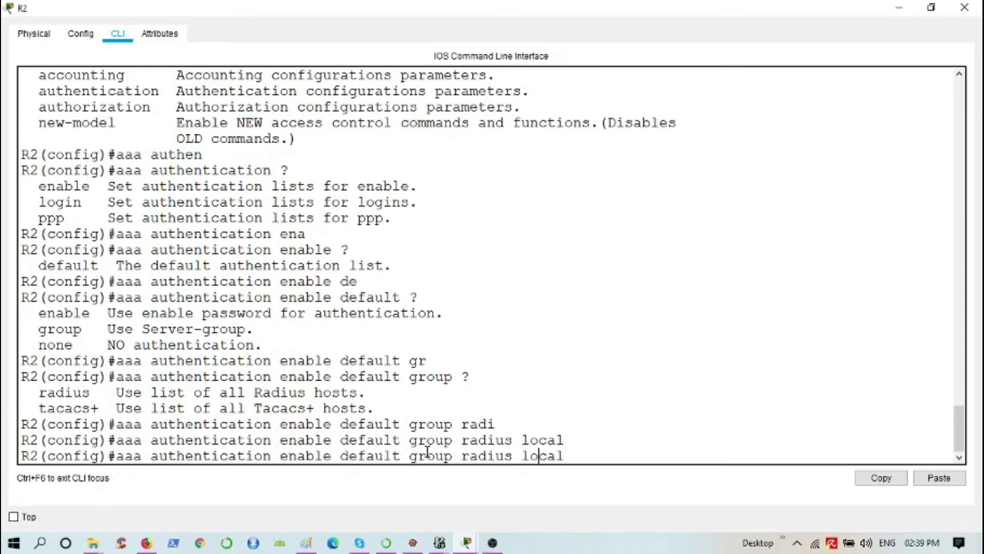
{"action": "key", "text": "Left"}
{"action": "key", "text": "Left"}
{"action": "key", "text": "Left"}
{"action": "key", "text": "Left"}
{"action": "key", "text": "Left"}
{"action": "key", "text": "Left"}
{"action": "key", "text": "Left"}
{"action": "key", "text": "Left"}
{"action": "key", "text": "Left"}
{"action": "key", "text": "Left"}
{"action": "key", "text": "Left"}
{"action": "key", "text": "Left"}
{"action": "key", "text": "BackSpace"}
{"action": "key", "text": "BackSpace"}
{"action": "key", "text": "BackSpace"}
{"action": "key", "text": "BackSpace"}
{"action": "key", "text": "BackSpace"}
{"action": "key", "text": "BackSpace"}
{"action": "type", "text": "login"}
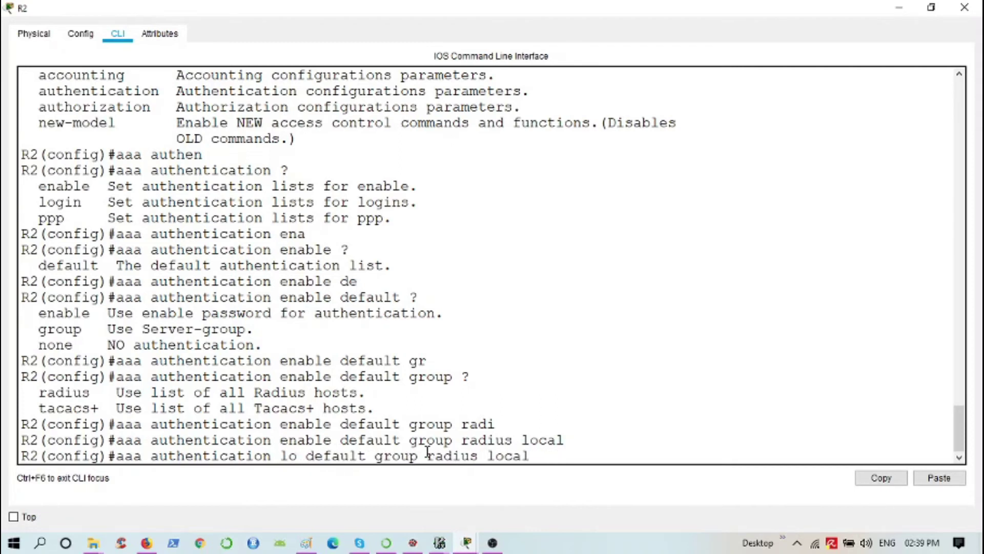
{"action": "key", "text": "Return"}
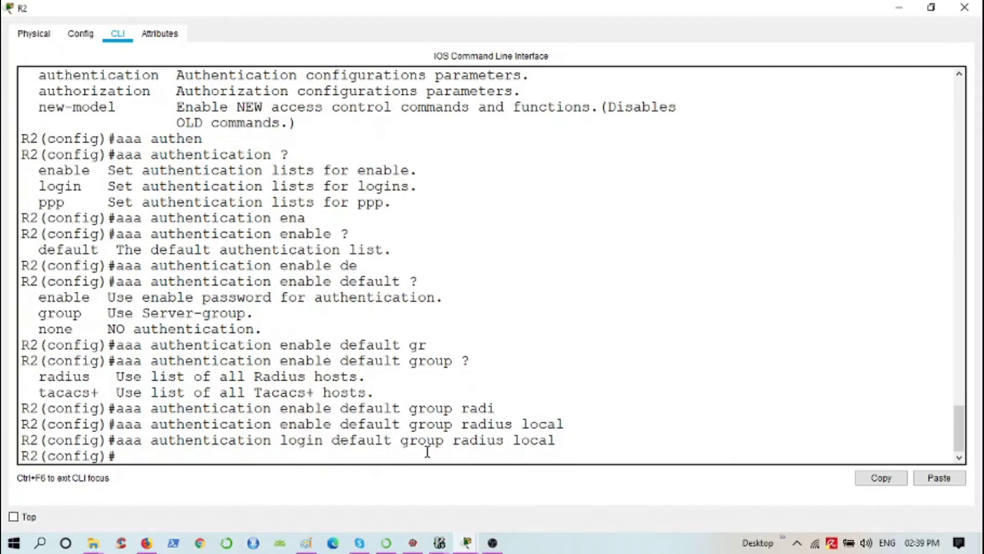
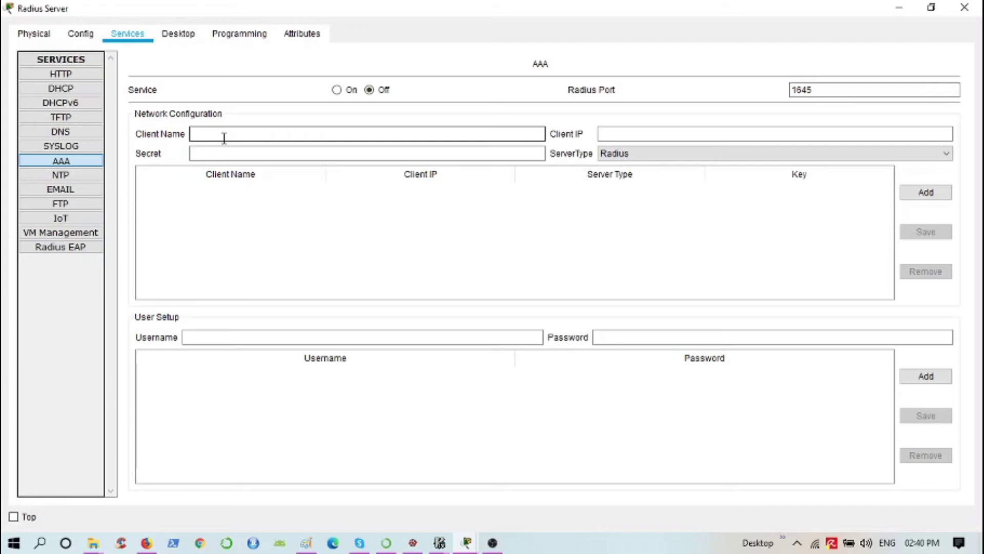
Add client R2 at 192.168.60.1 with its shared secret to the server's Radius AAA client list
{"action": "type", "text": "R2"}
{"action": "left_click", "coordinate": [640, 136]}
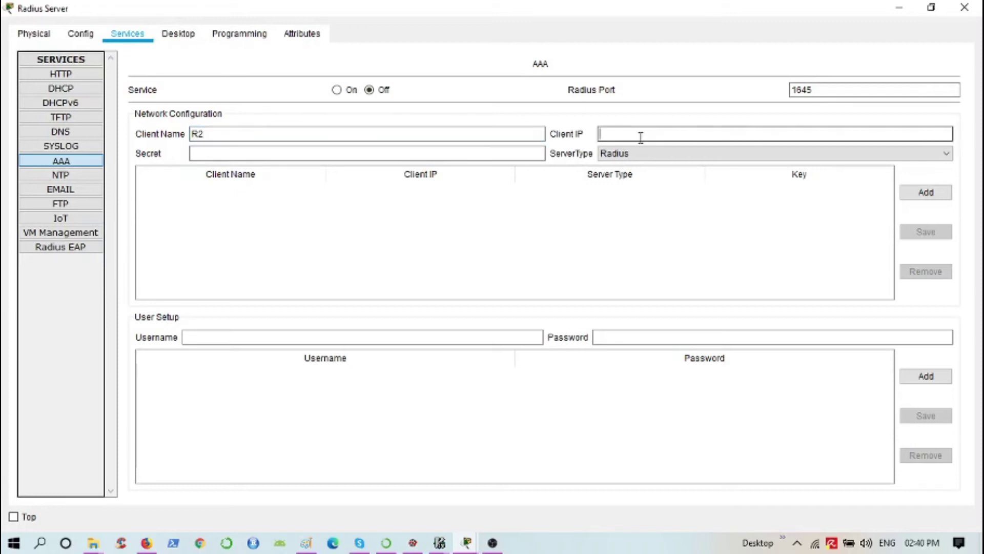
{"action": "type", "text": "192.168.60.1"}
{"action": "left_click", "coordinate": [305, 154]}
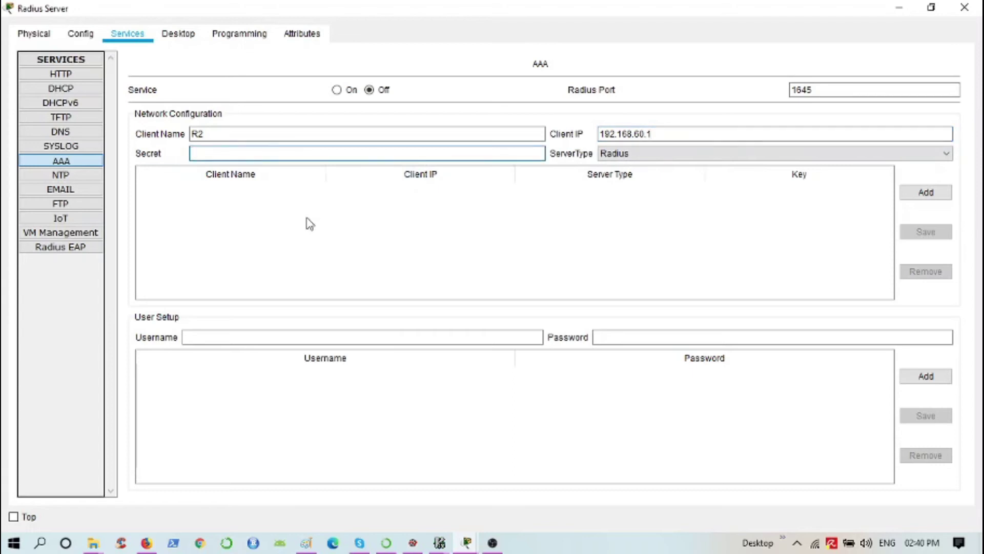
{"action": "type", "text": "654321"}
{"action": "left_click", "coordinate": [925, 198]}
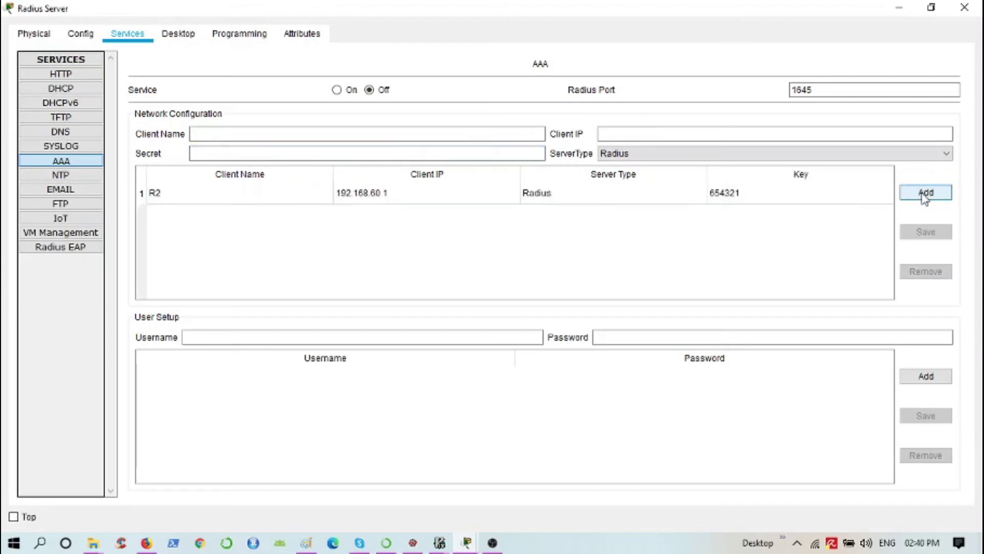
Add user usr1 with its password, switch the AAA service On, and close the Radius Server window
{"action": "left_click", "coordinate": [277, 337]}
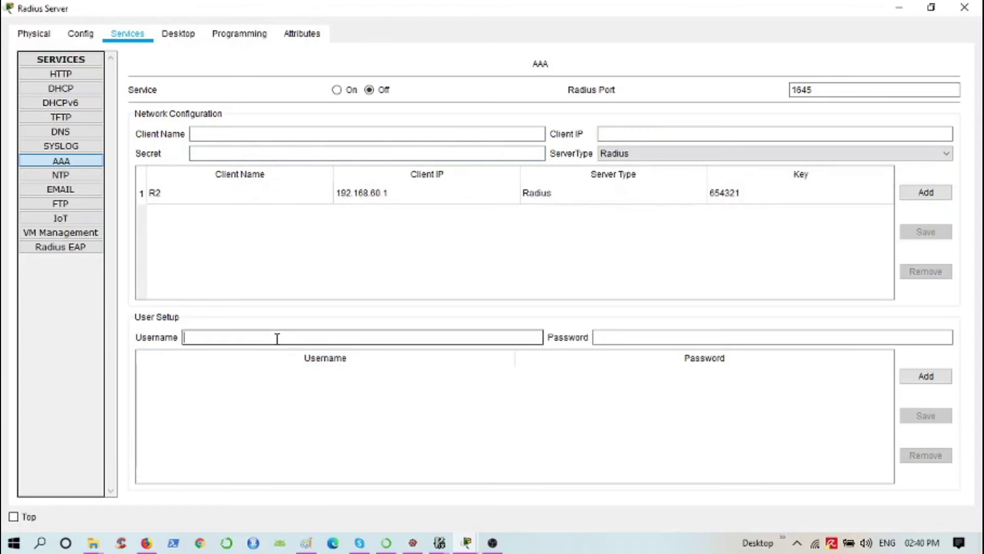
{"action": "type", "text": "usr1"}
{"action": "left_click", "coordinate": [621, 336]}
{"action": "type", "text": "cisco"}
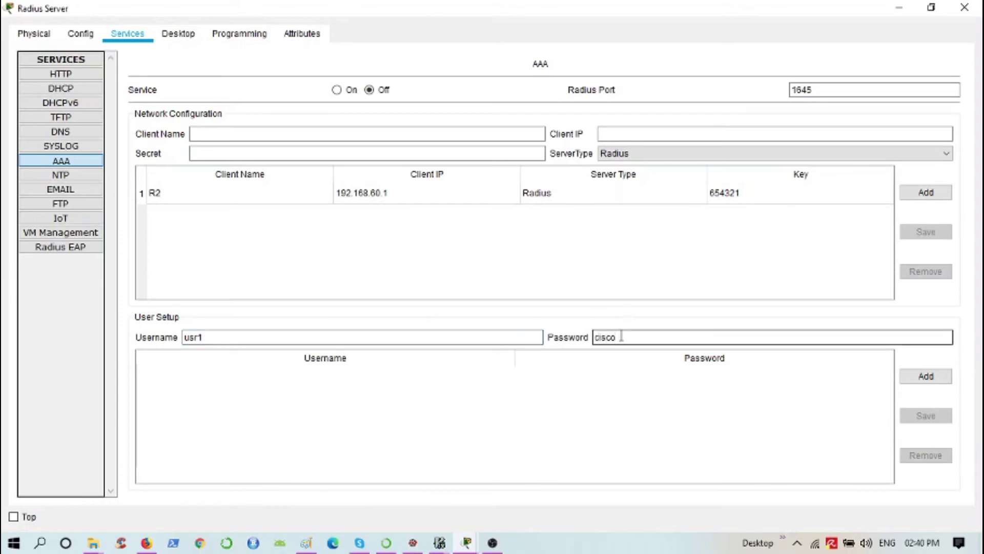
{"action": "left_click", "coordinate": [902, 376]}
{"action": "left_click", "coordinate": [176, 383]}
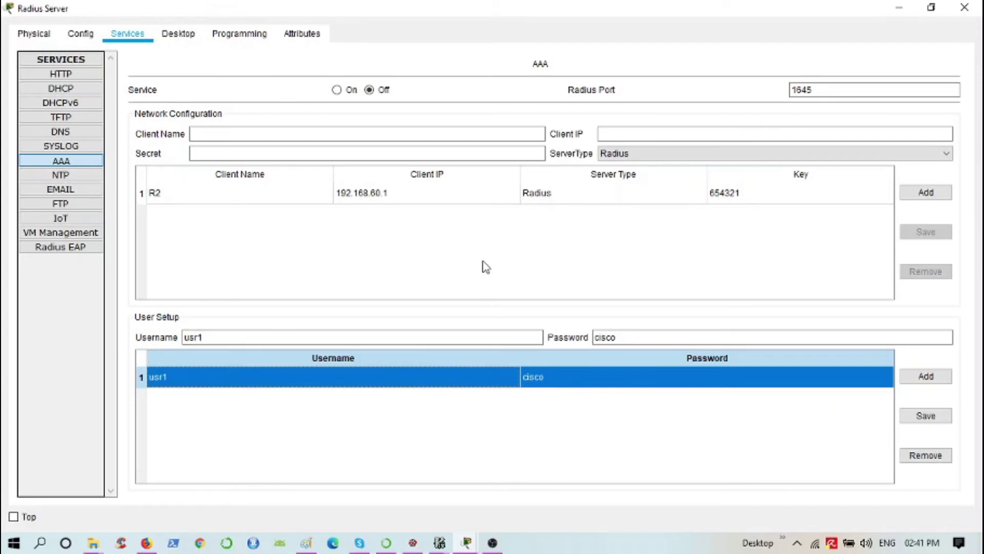
{"action": "left_click", "coordinate": [337, 94]}
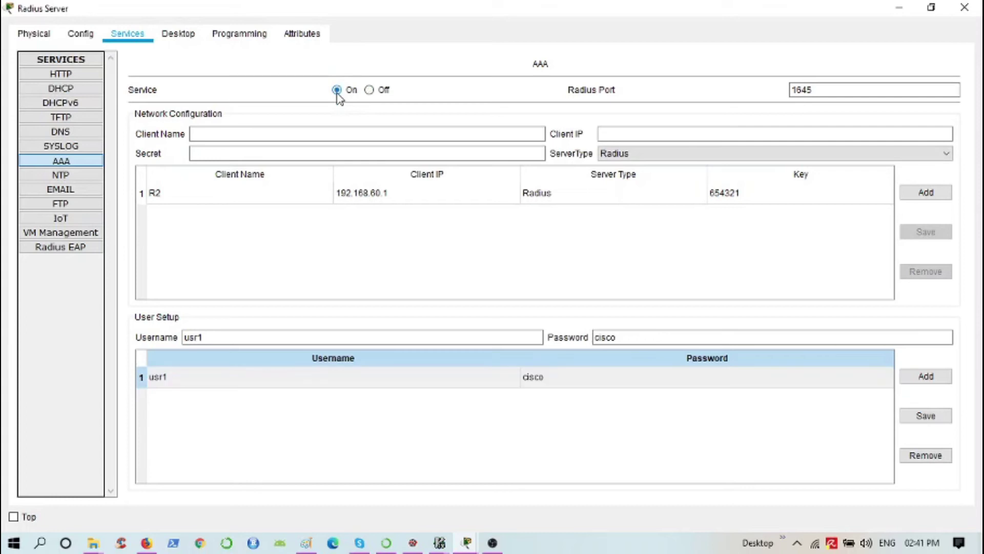
{"action": "left_click", "coordinate": [964, 7]}
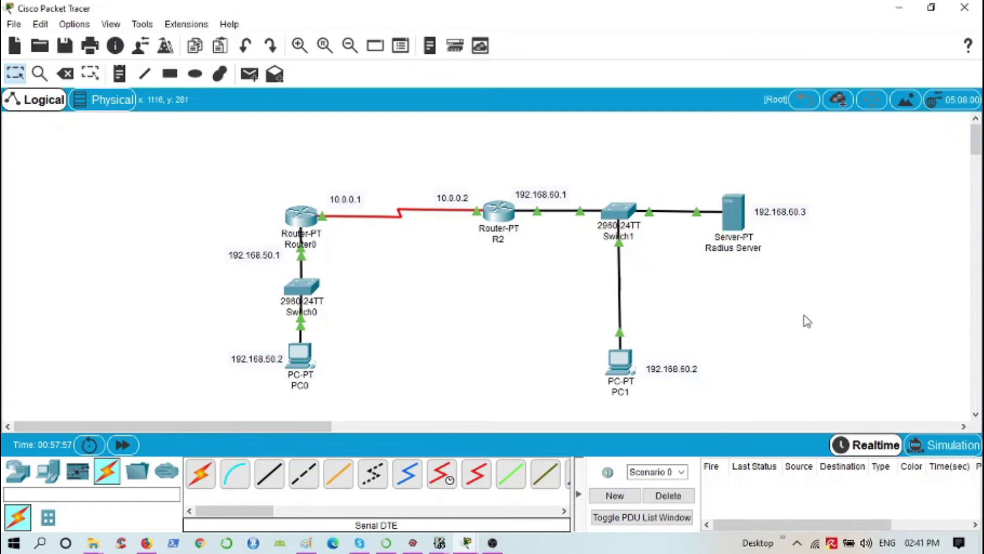
In R2's CLI, type the radius-server host 192.168.60.3 command with the shared key, then return to the topology
{"action": "left_click", "coordinate": [480, 230]}
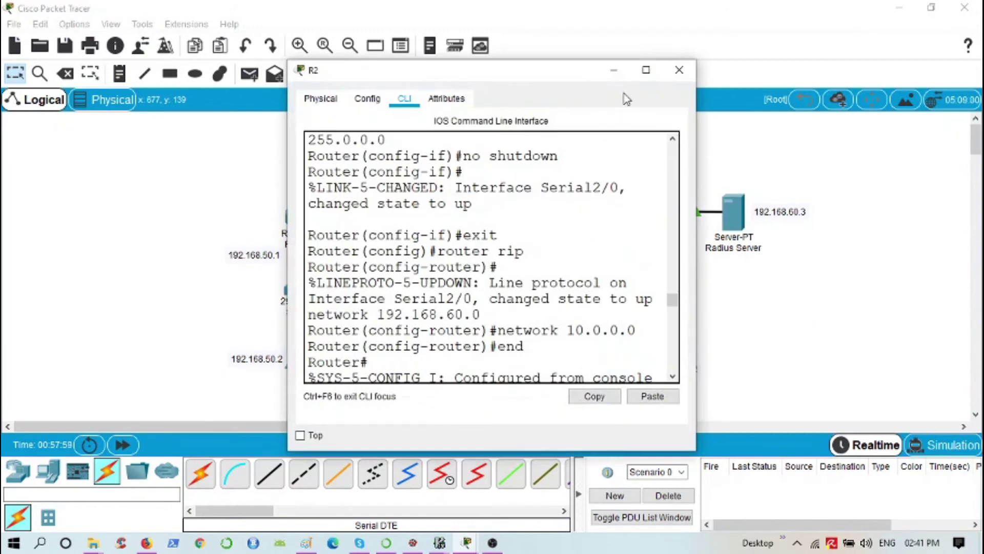
{"action": "left_click", "coordinate": [651, 68]}
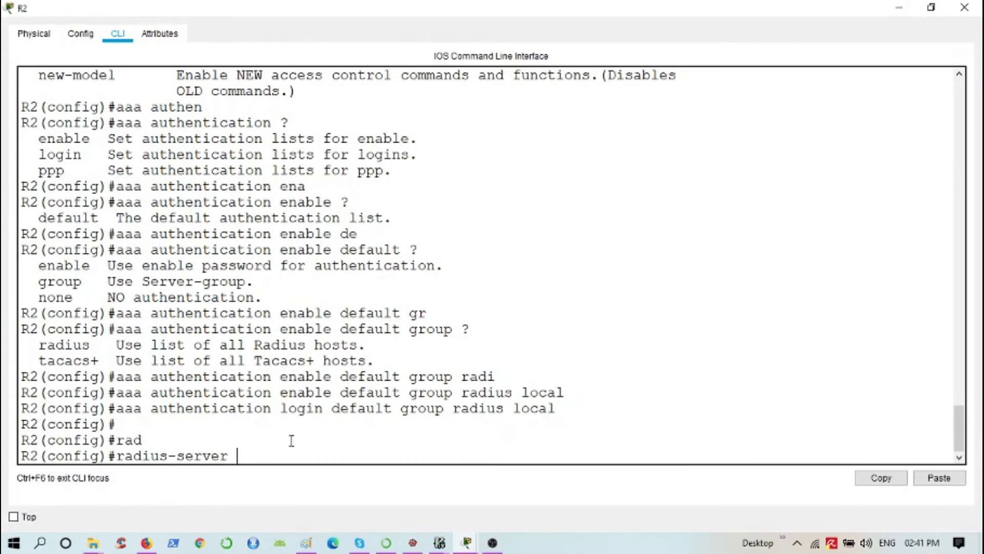
{"action": "type", "text": "?"}
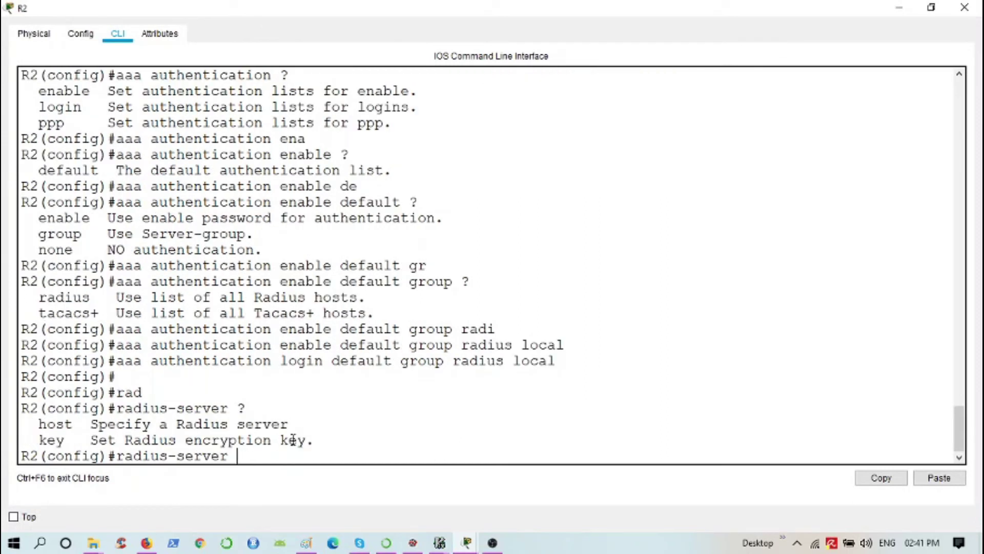
{"action": "type", "text": "host 192.168."}
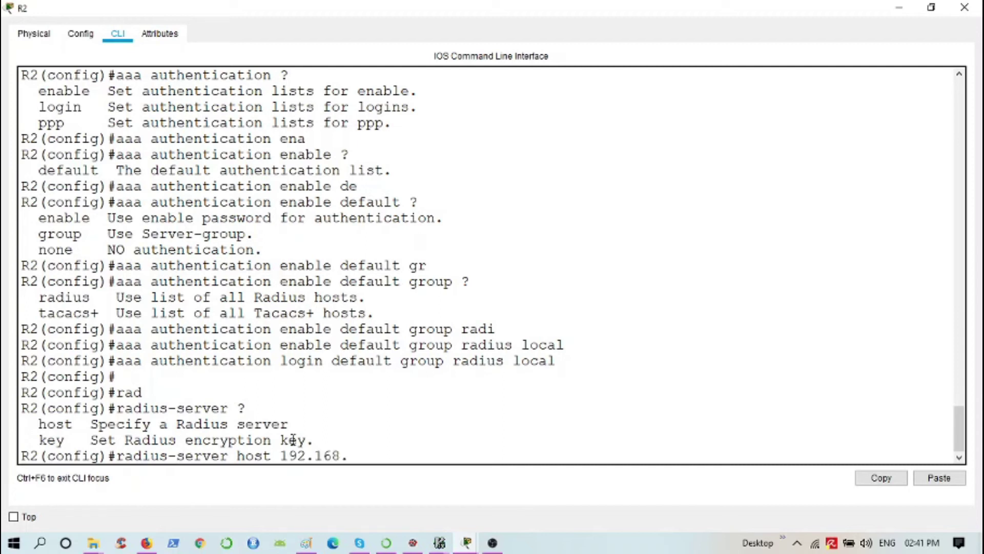
{"action": "type", "text": "60.3 key 654321"}
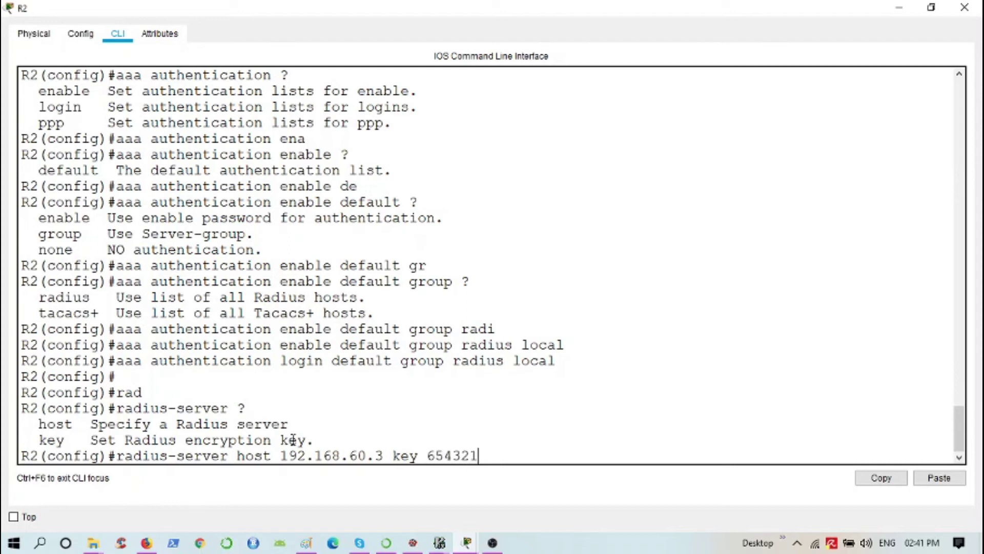
{"action": "mouse_move", "coordinate": [469, 544]}
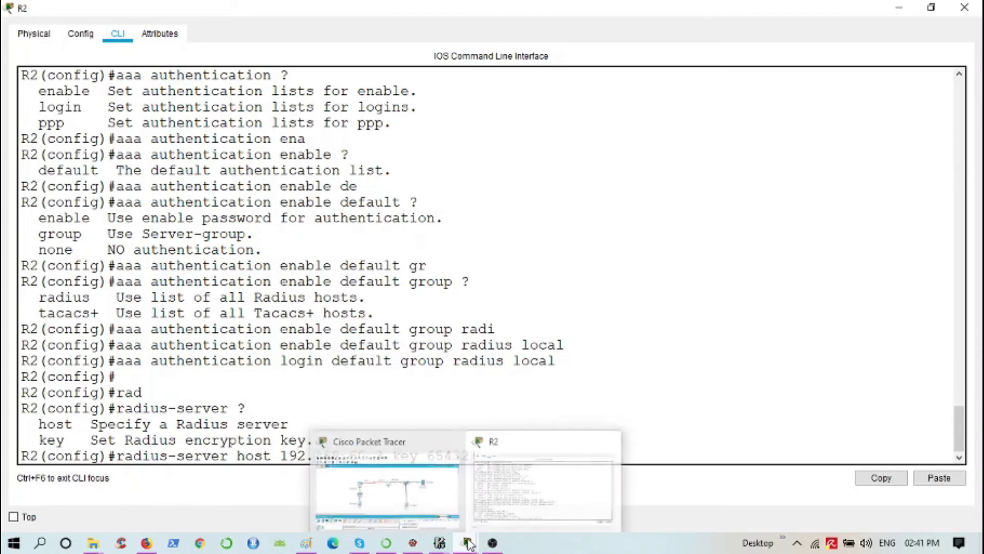
{"action": "left_click", "coordinate": [419, 498]}
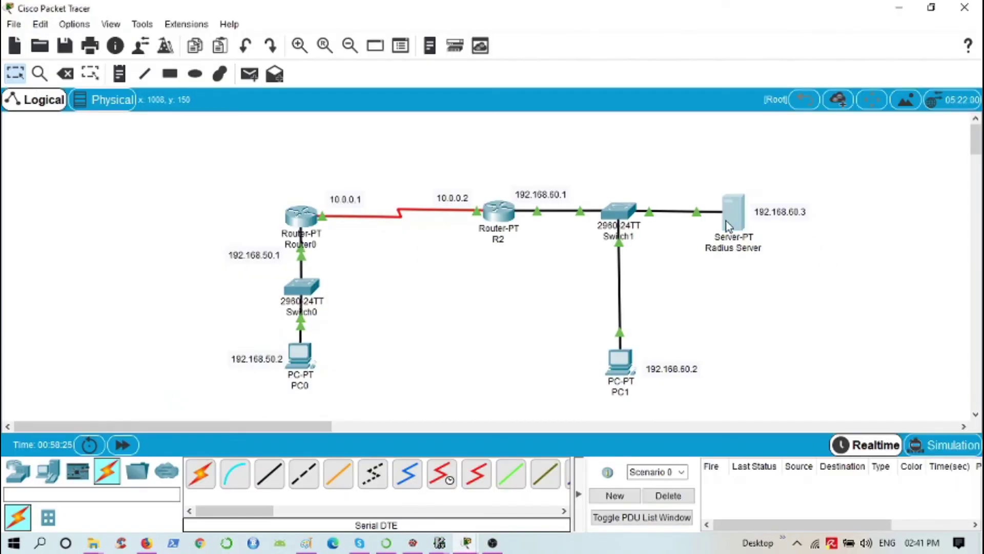
Check the R2 client entry in the Radius Server's AAA service settings, then close the server window
{"action": "left_click", "coordinate": [727, 226]}
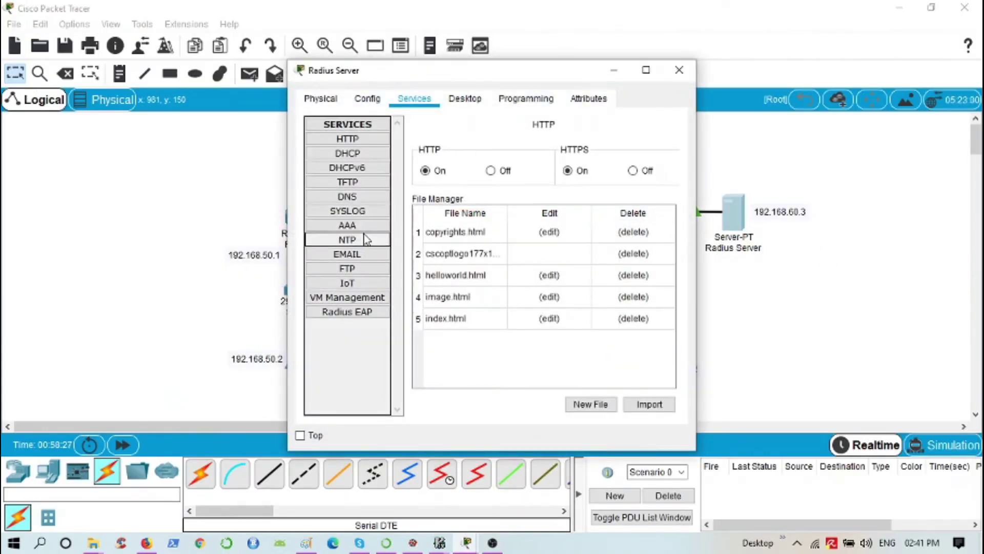
{"action": "left_click", "coordinate": [347, 225]}
{"action": "left_click", "coordinate": [645, 69]}
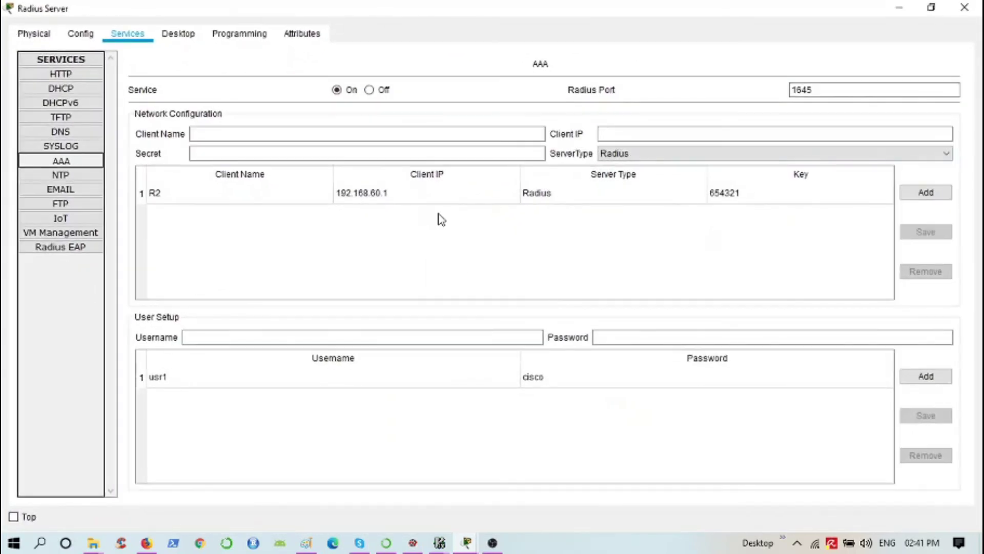
{"action": "left_click", "coordinate": [726, 194]}
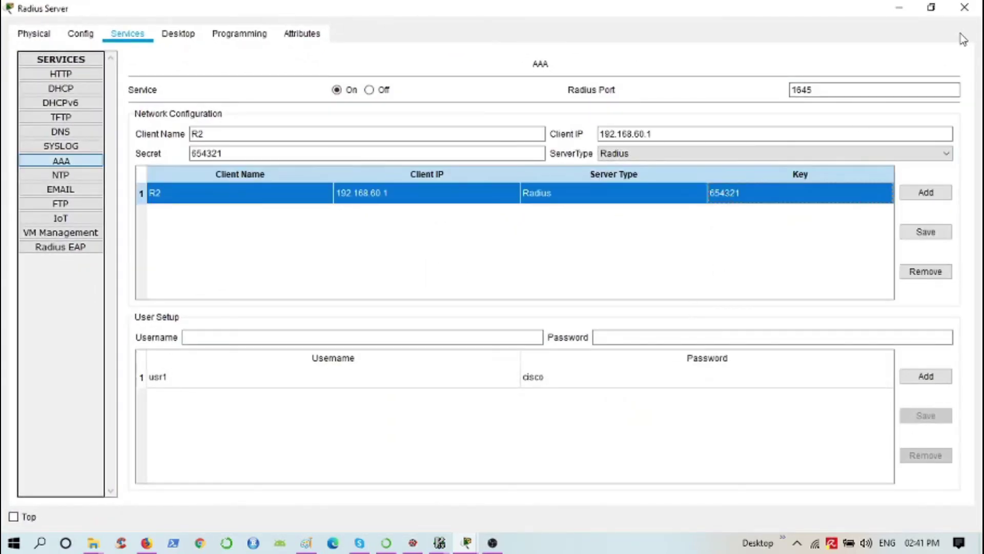
{"action": "left_click", "coordinate": [964, 7]}
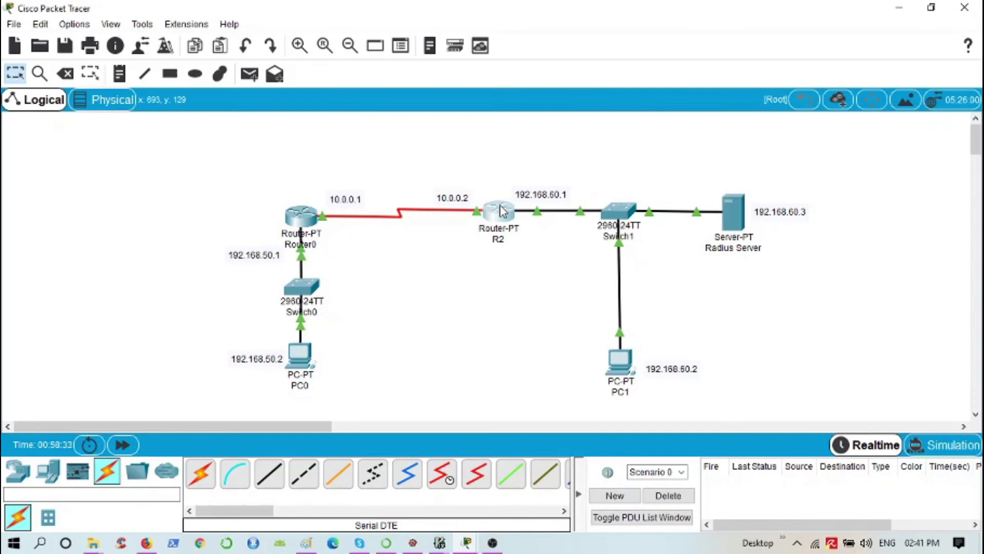
Execute the pending radius-server host 192.168.60.3 command on R2 and minimize its window
{"action": "left_click", "coordinate": [501, 211]}
{"action": "left_click", "coordinate": [643, 73]}
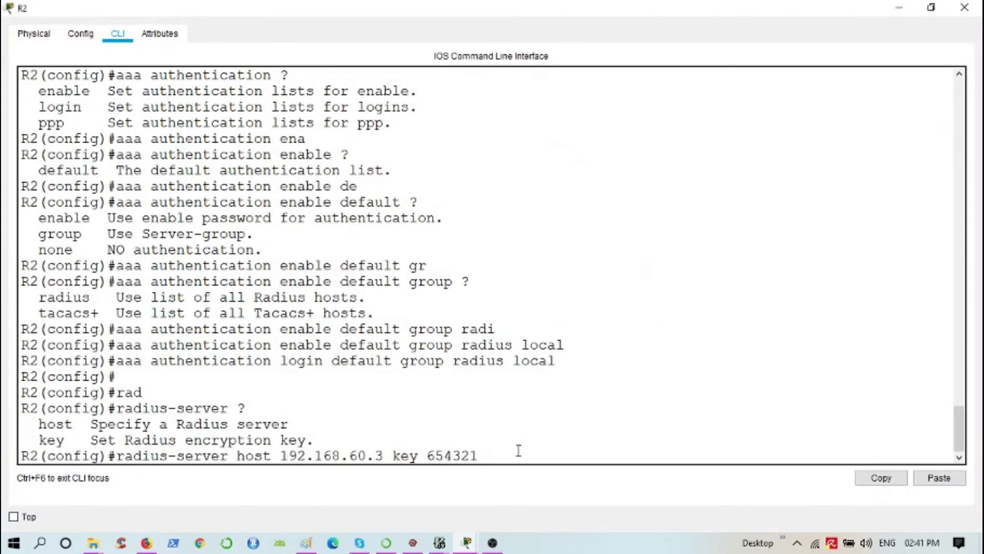
{"action": "key", "text": "Return"}
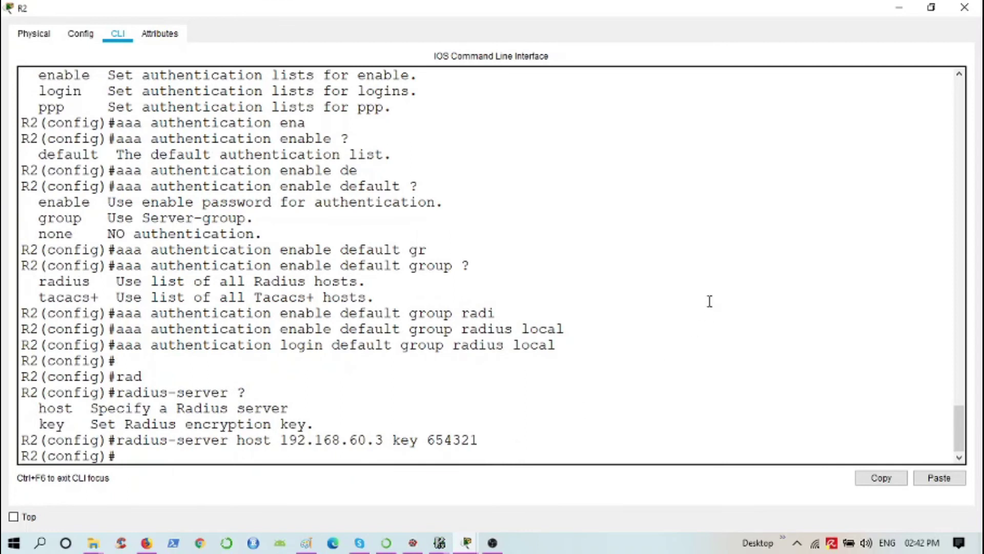
{"action": "left_click", "coordinate": [894, 9]}
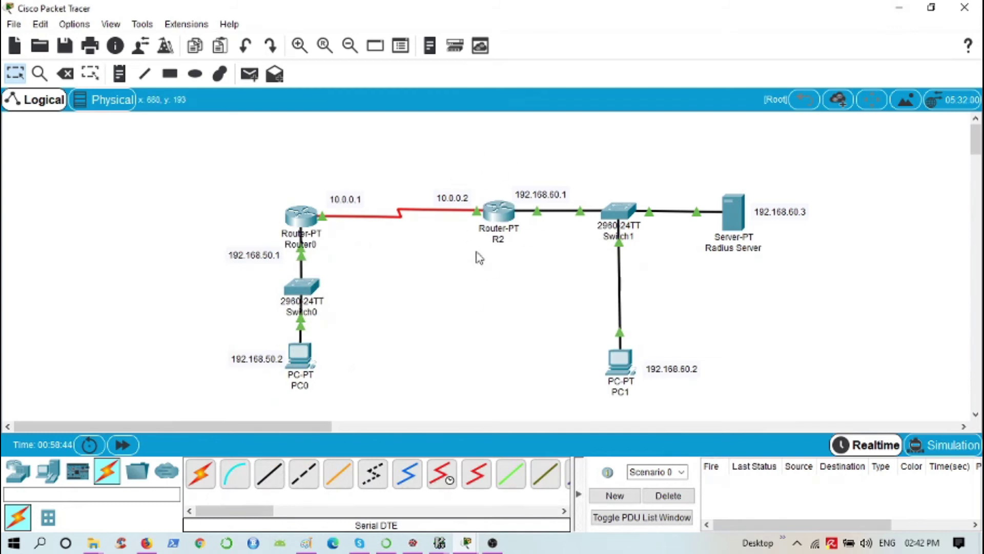
From PC1's Command Prompt, telnet to 192.168.60.1 and log into R2 as usr1 with its password
{"action": "left_click", "coordinate": [623, 363]}
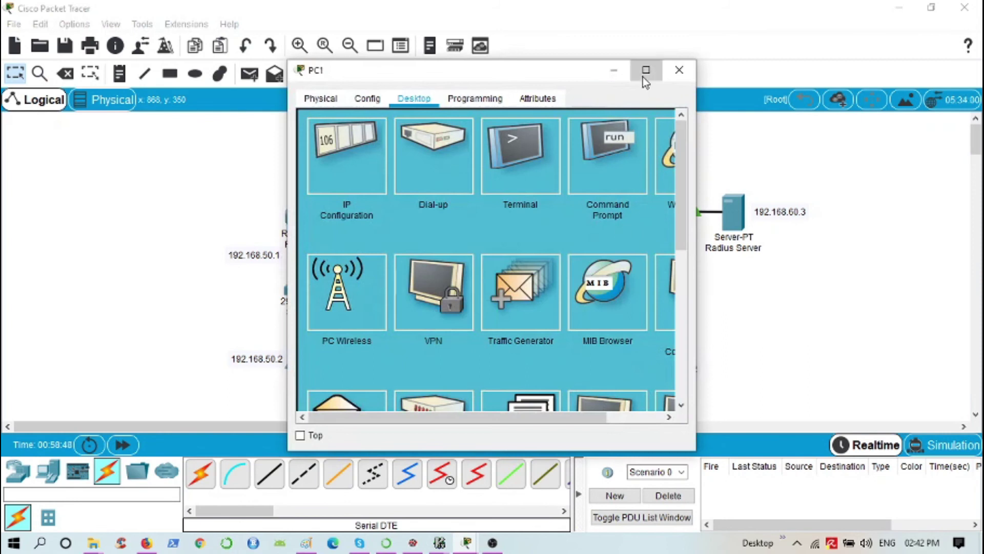
{"action": "left_click", "coordinate": [644, 74]}
{"action": "left_click", "coordinate": [669, 110]}
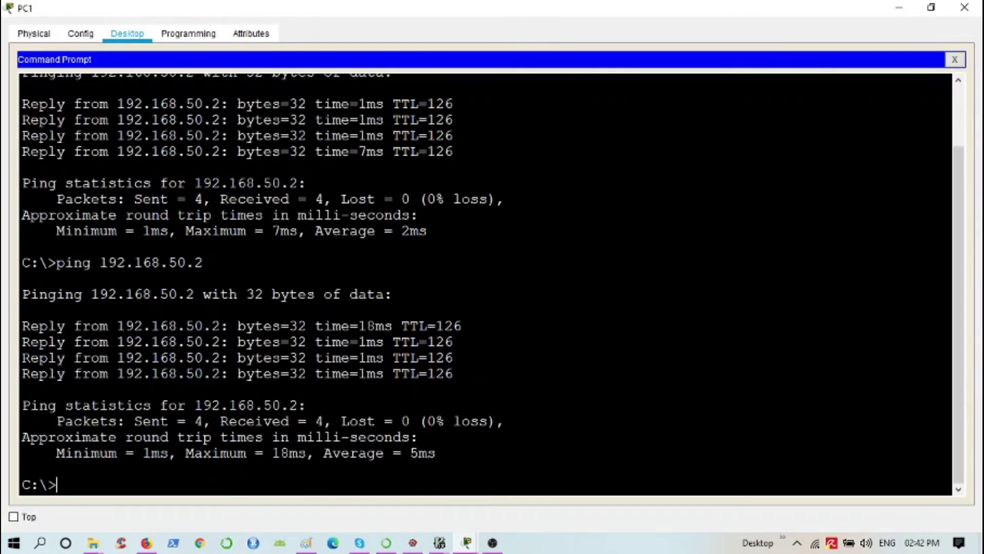
{"action": "type", "text": "telnet 192.168"}
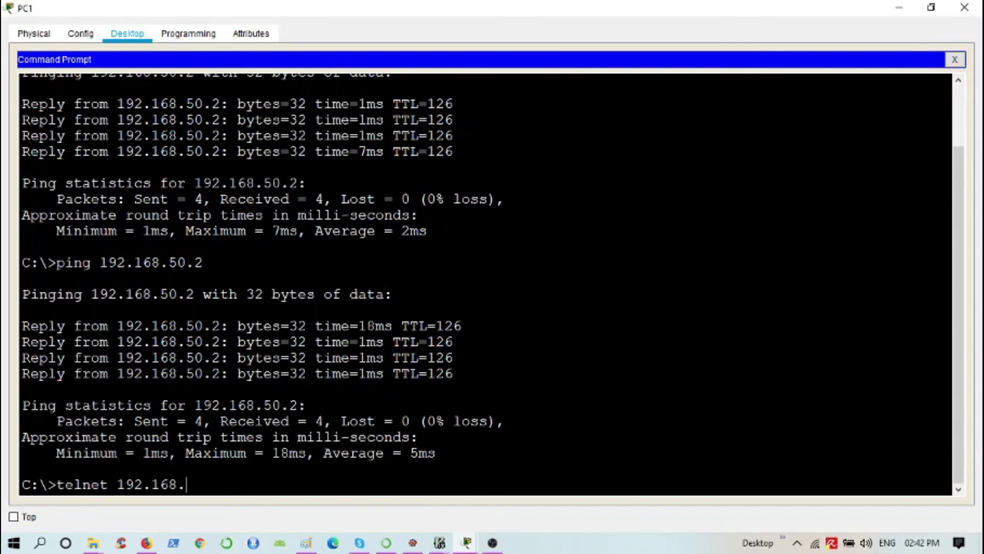
{"action": "type", "text": ".60.1"}
{"action": "key", "text": "Return"}
{"action": "type", "text": "usr1"}
{"action": "key", "text": "Return"}
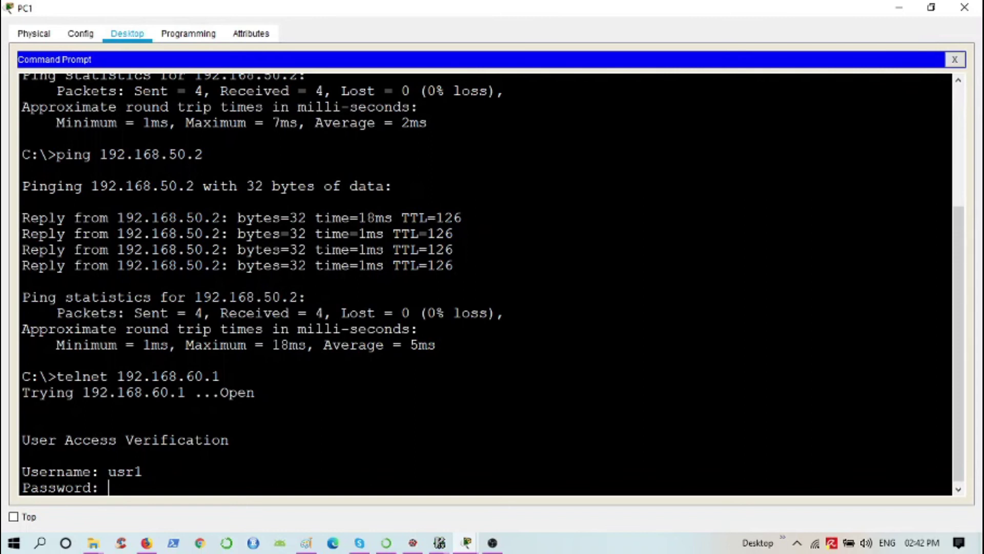
{"action": "key", "text": "Return"}
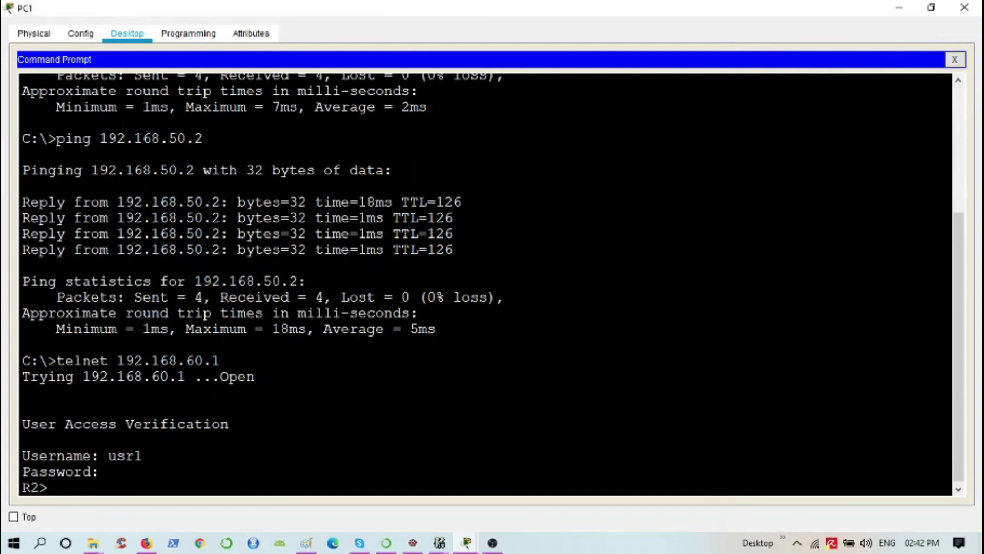
{"action": "key", "text": "Return"}
{"action": "key", "text": "Return"}
{"action": "key", "text": "Return"}
{"action": "key", "text": "Return"}
{"action": "key", "text": "Return"}
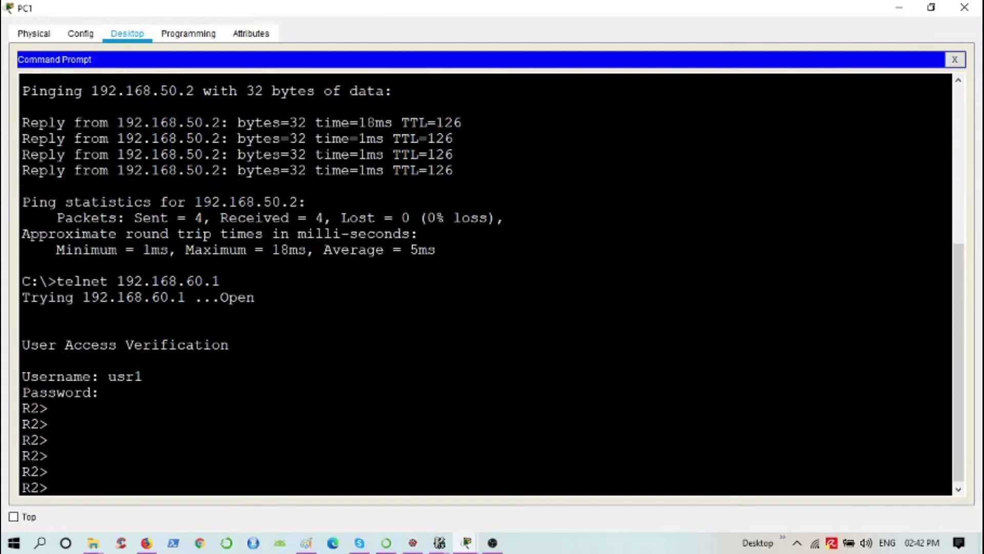
Run enable on R2 with the enable password to reach the R2# privileged prompt
{"action": "type", "text": "enable"}
{"action": "key", "text": "Return"}
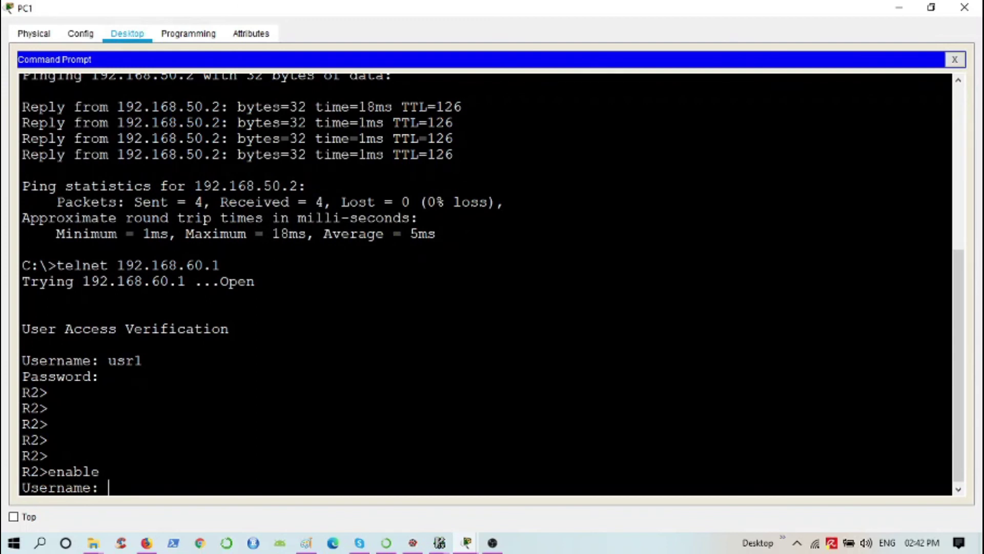
{"action": "key", "text": "Return"}
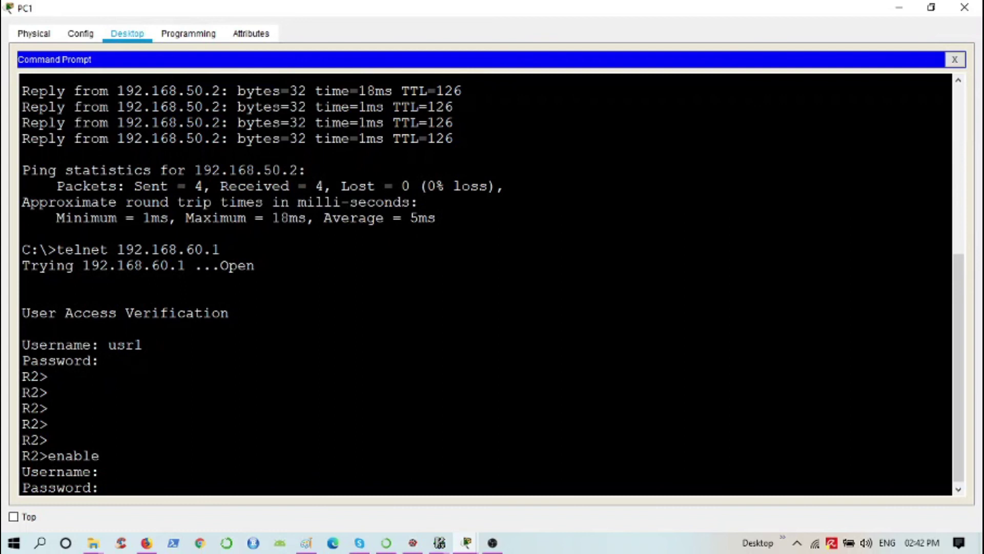
{"action": "key", "text": "Return"}
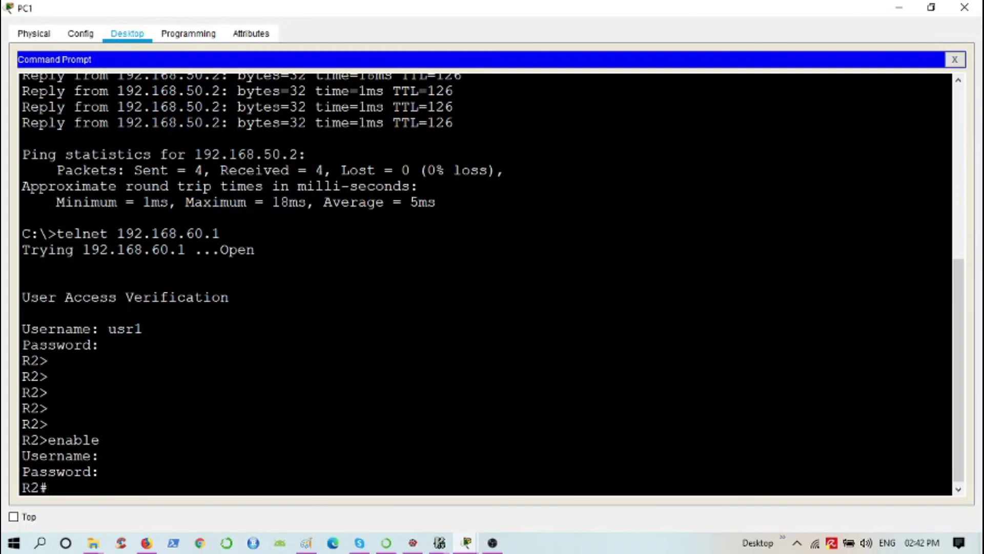
{"action": "key", "text": "Return"}
{"action": "key", "text": "Return"}
{"action": "key", "text": "Return"}
{"action": "key", "text": "Return"}
{"action": "key", "text": "Return"}
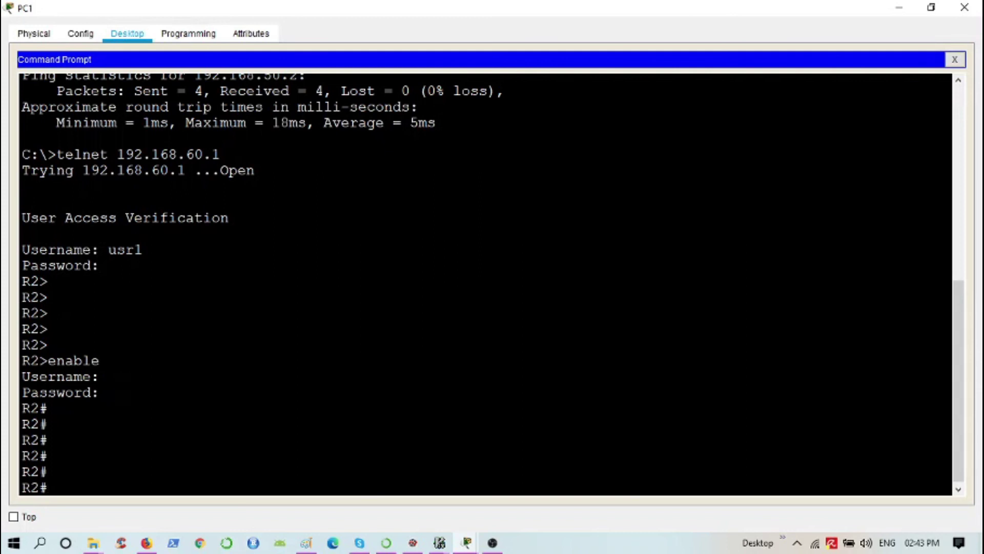
Close PC1's window and bring up PC0's Command Prompt full screen
{"action": "left_click", "coordinate": [964, 7]}
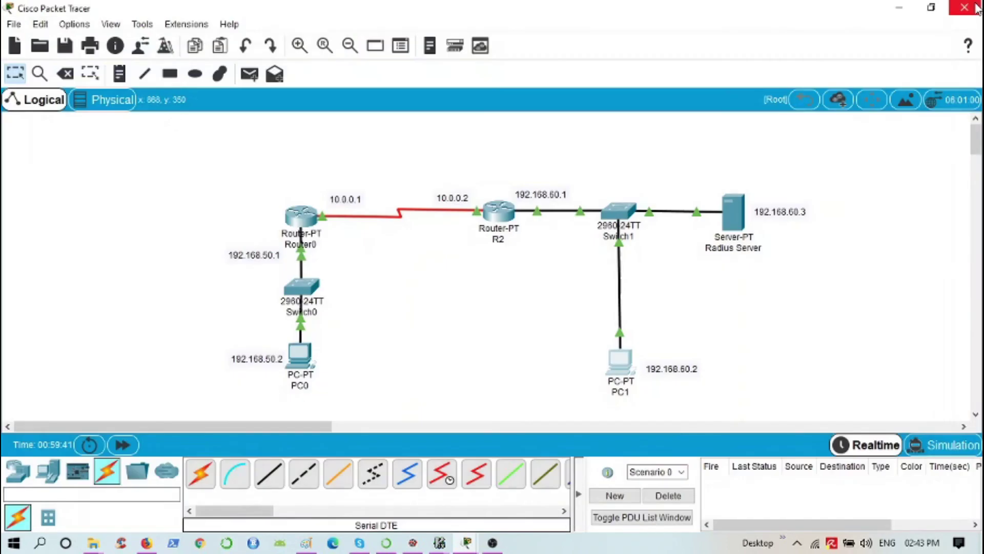
{"action": "left_click", "coordinate": [307, 357]}
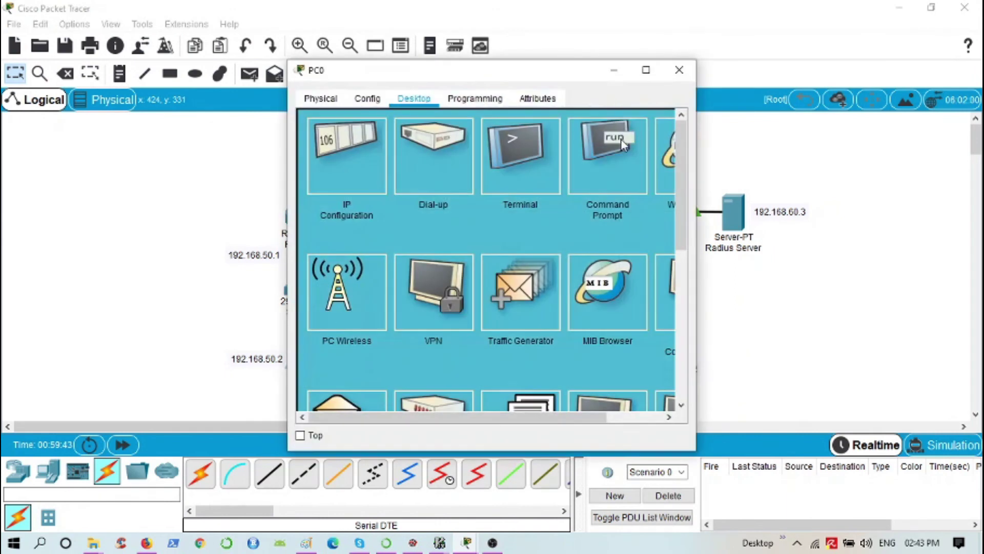
{"action": "left_click", "coordinate": [619, 154]}
{"action": "left_click", "coordinate": [645, 70]}
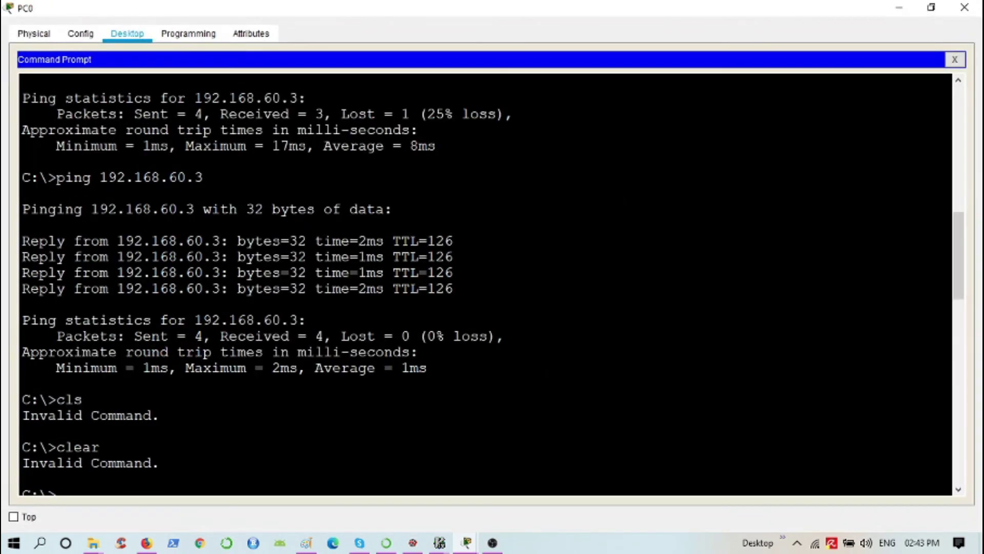
{"action": "scroll", "coordinate": [486, 282], "scroll_direction": "down", "scroll_amount": 20}
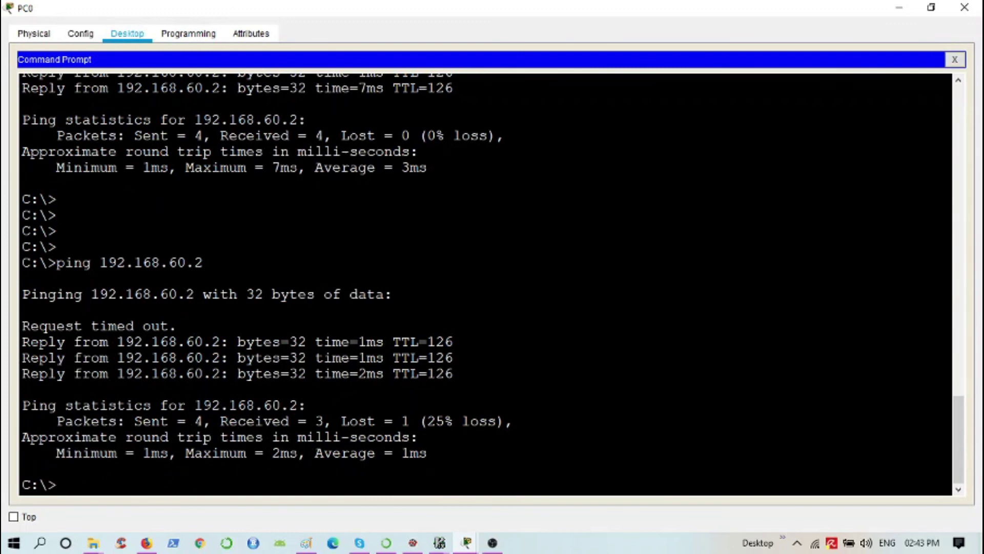
{"action": "key", "text": "Return"}
{"action": "key", "text": "Return"}
{"action": "key", "text": "Return"}
{"action": "key", "text": "Return"}
{"action": "key", "text": "Return"}
{"action": "key", "text": "Return"}
{"action": "key", "text": "Return"}
{"action": "key", "text": "Return"}
From PC0, telnet to R2 at 192.168.60.1 and log in as usr1 with its password
{"action": "type", "text": "telnet"}
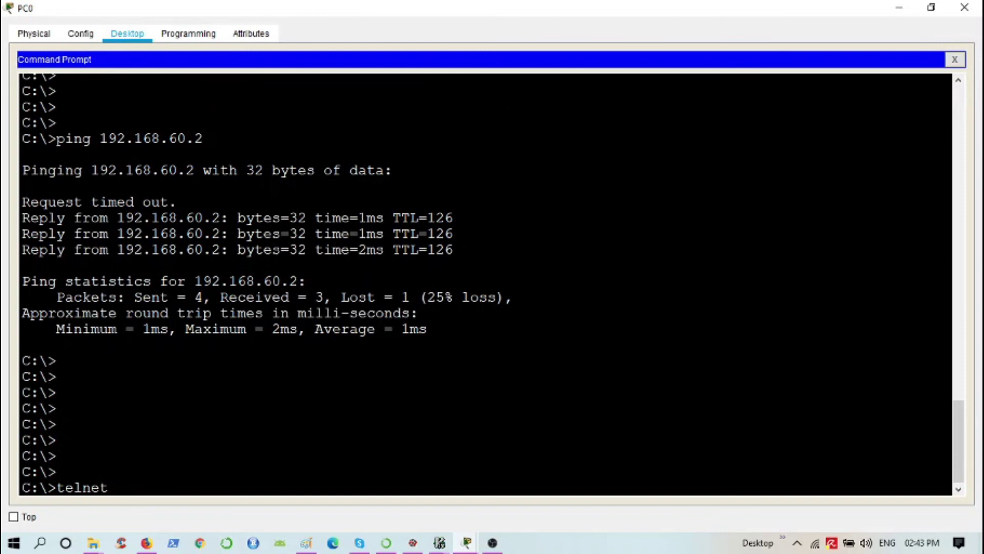
{"action": "type", "text": " 192.168.60."}
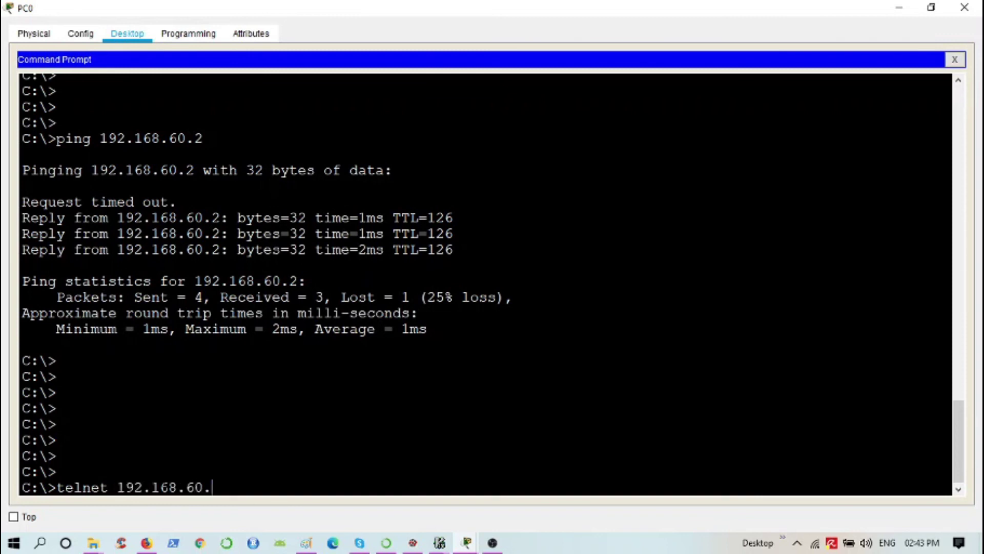
{"action": "type", "text": "1"}
{"action": "key", "text": "Return"}
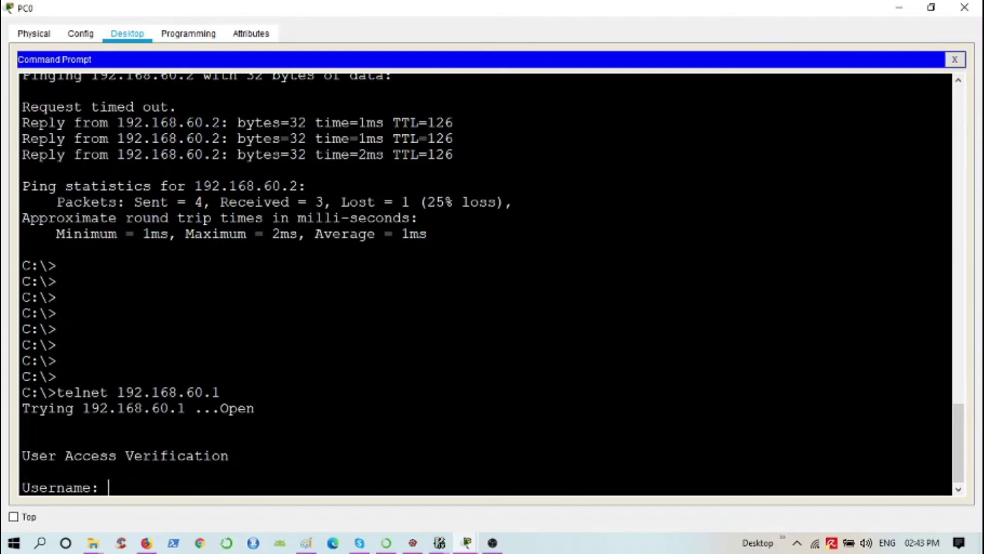
{"action": "type", "text": "usr1"}
{"action": "key", "text": "Return"}
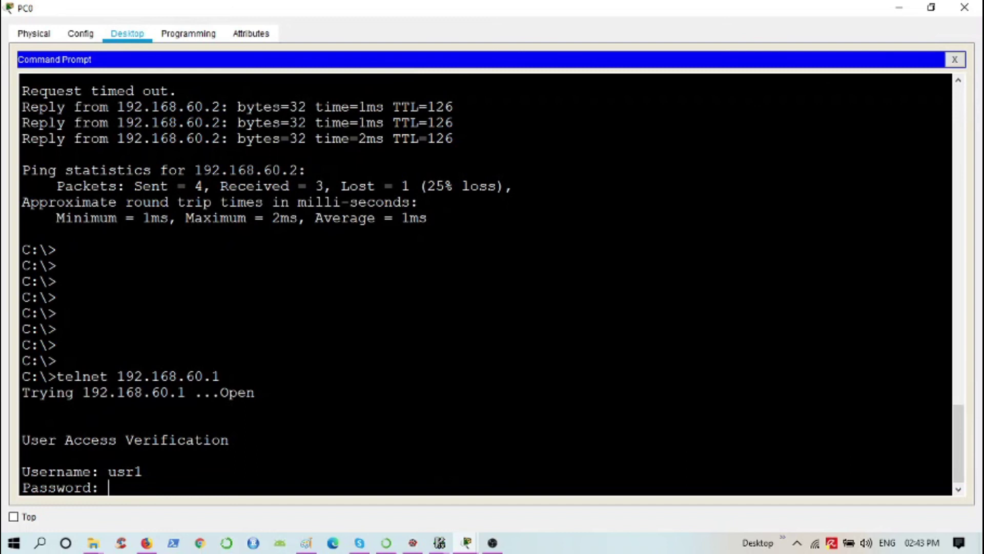
{"action": "key", "text": "Return"}
{"action": "key", "text": "Return"}
{"action": "key", "text": "Return"}
{"action": "key", "text": "Return"}
{"action": "key", "text": "Return"}
{"action": "key", "text": "Return"}
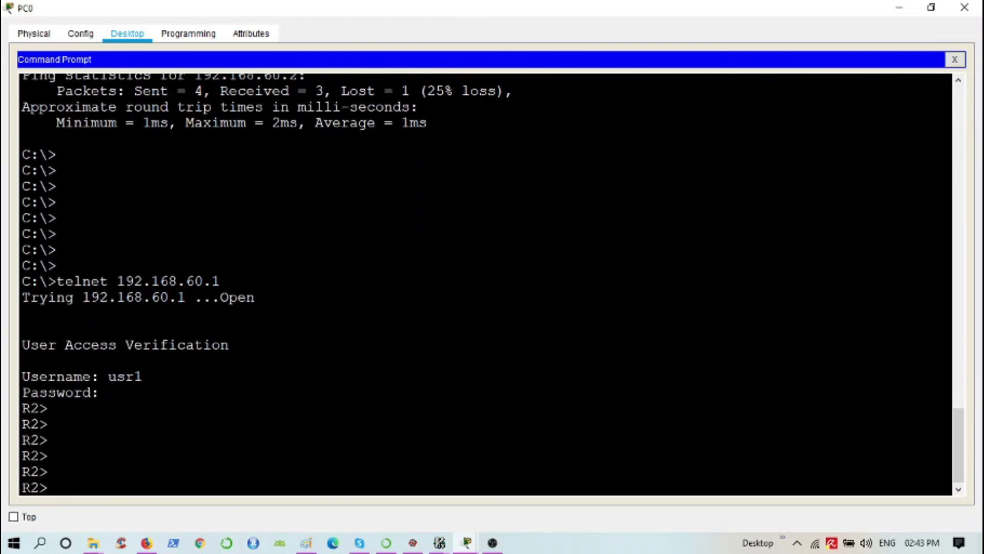
Run enable with the enable password to reach privileged mode, then close PC0's window
{"action": "type", "text": "enable"}
{"action": "key", "text": "Return"}
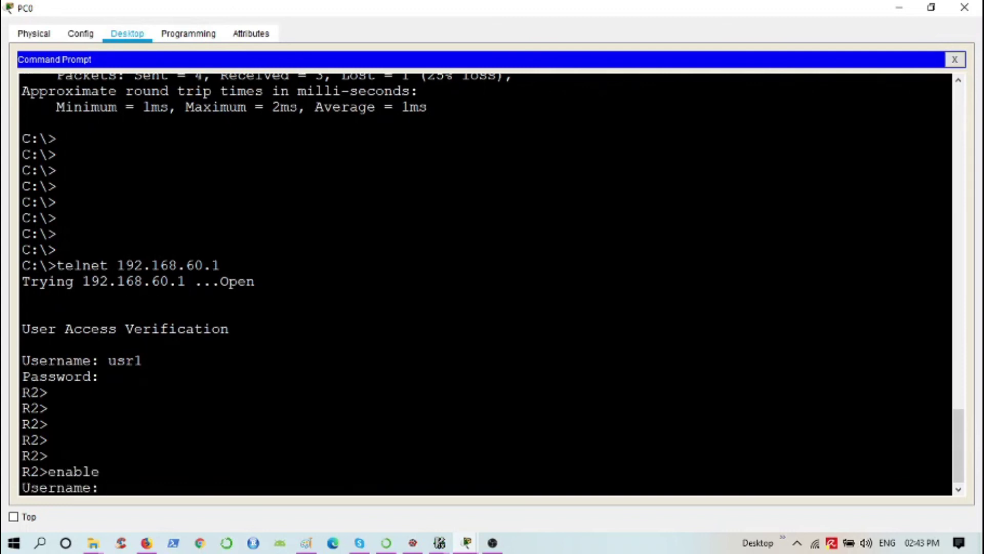
{"action": "key", "text": "Return"}
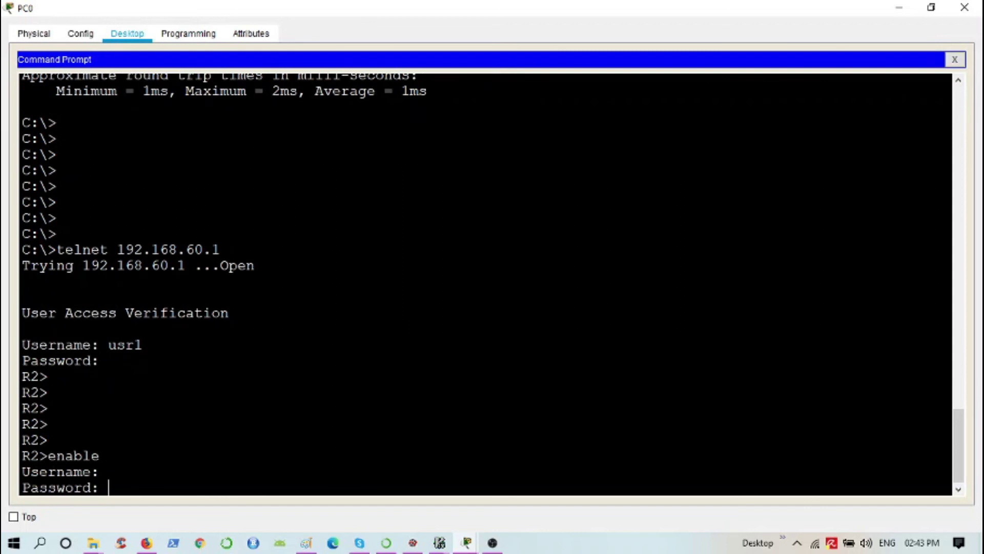
{"action": "key", "text": "Return"}
{"action": "key", "text": "Return"}
{"action": "key", "text": "Return"}
{"action": "key", "text": "Return"}
{"action": "key", "text": "Return"}
{"action": "key", "text": "Return"}
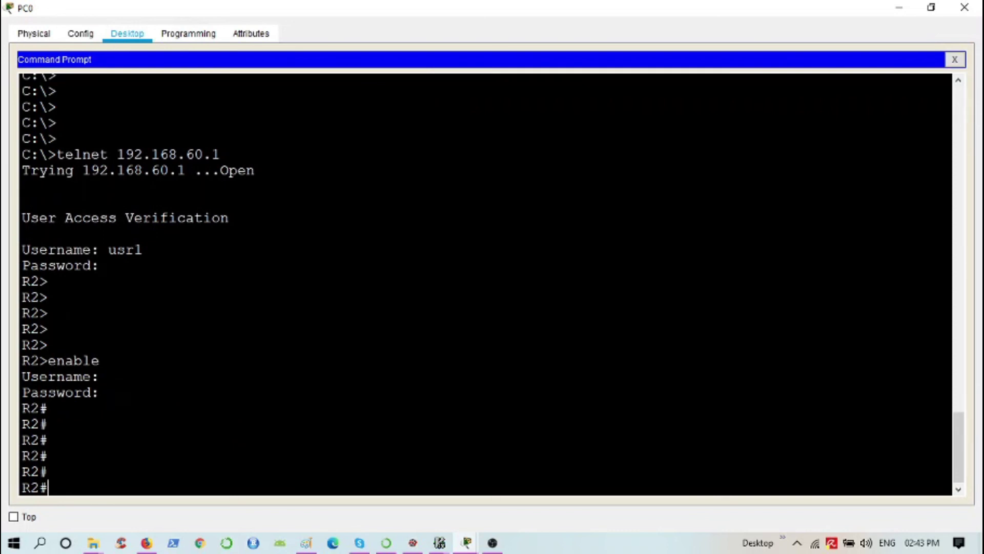
{"action": "left_click", "coordinate": [965, 7]}
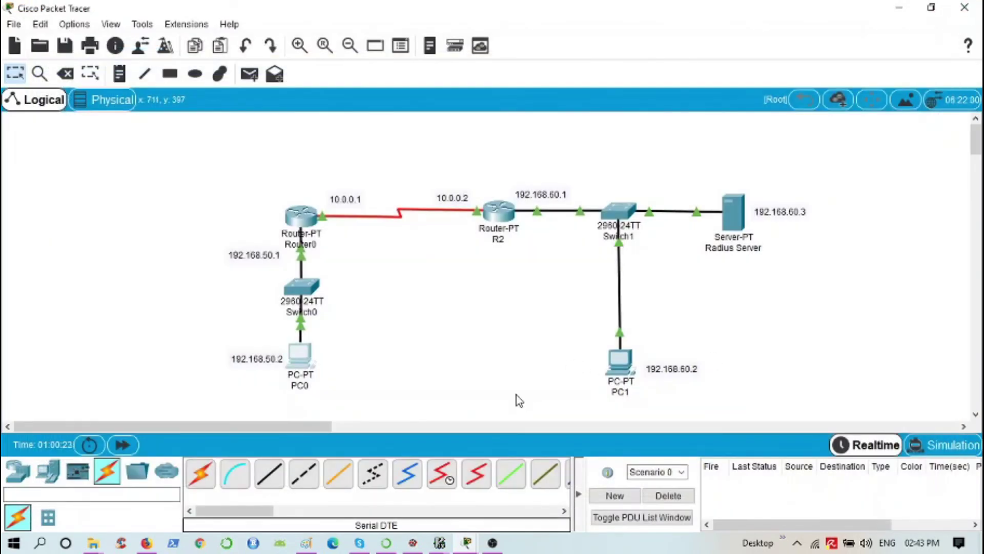